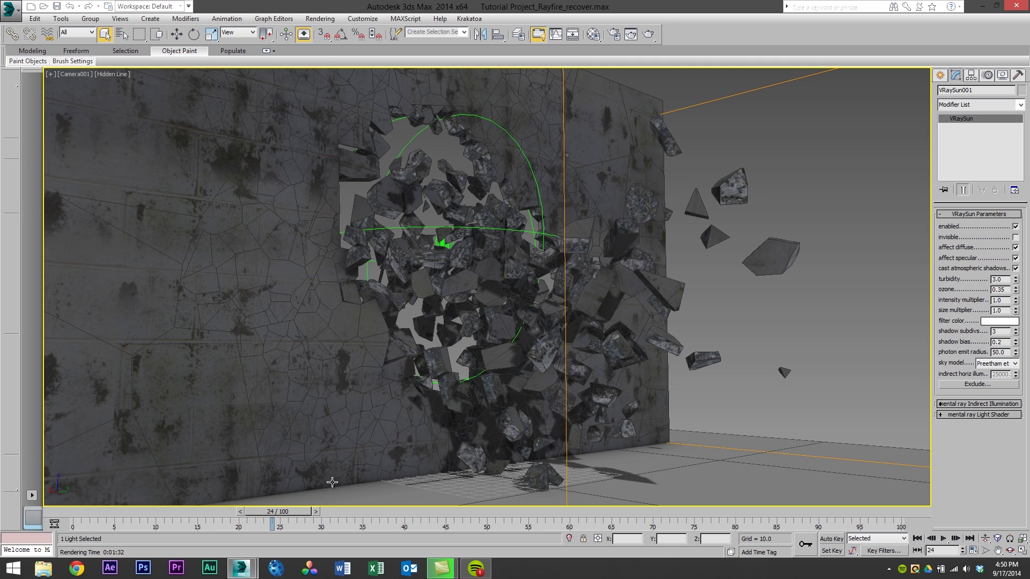
Step: Advance the animation to frame 25 and select the FumeFX simulation container
{"action": "left_click", "coordinate": [316, 512]}
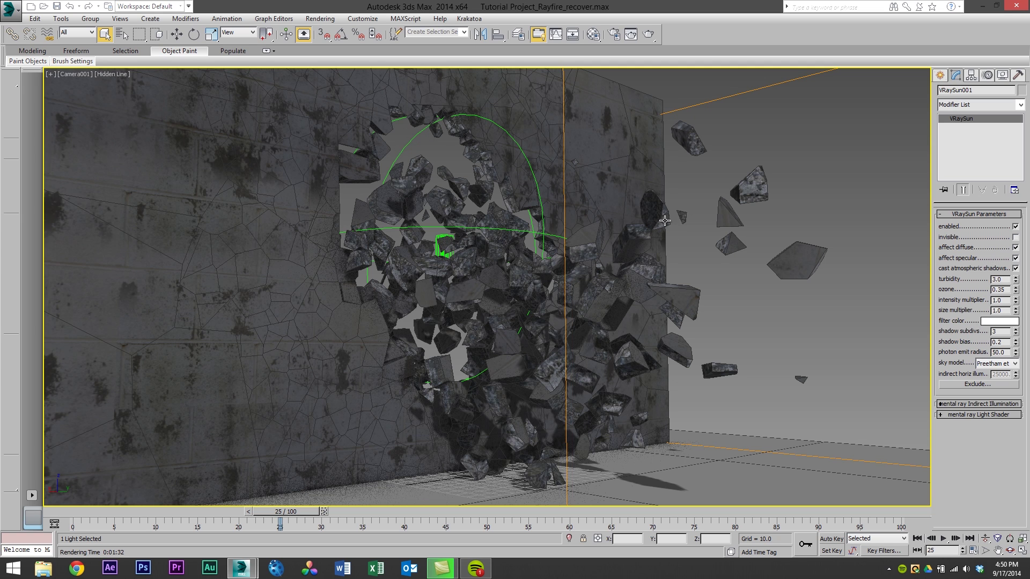
{"action": "left_click", "coordinate": [694, 109]}
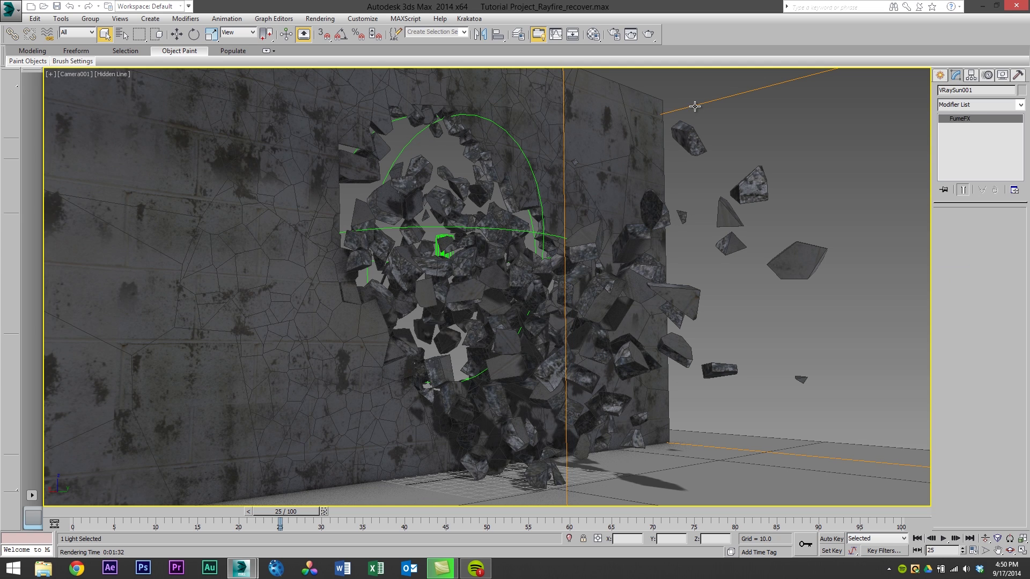
{"action": "left_click", "coordinate": [455, 246]}
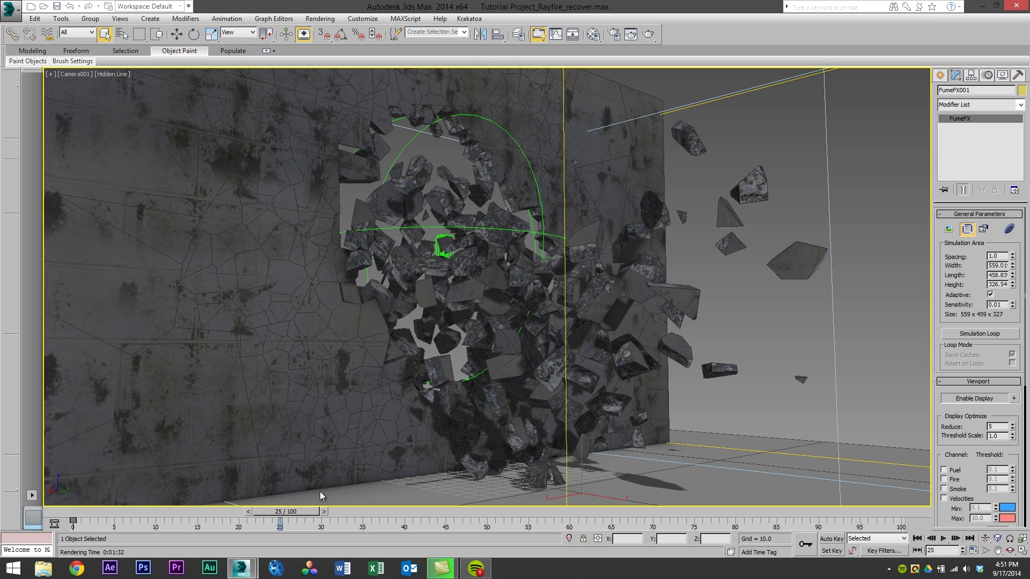
{"action": "left_click", "coordinate": [299, 513]}
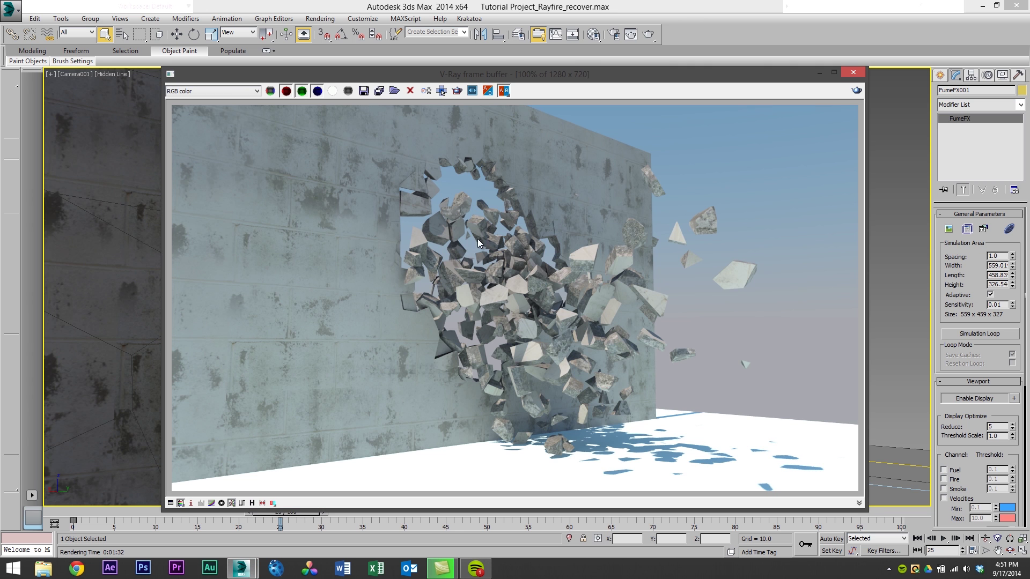
Step: Review the rendered frame's VRayVelocity and VRayZDepth channels, then return to the RGB color channel
{"action": "left_click", "coordinate": [243, 91]}
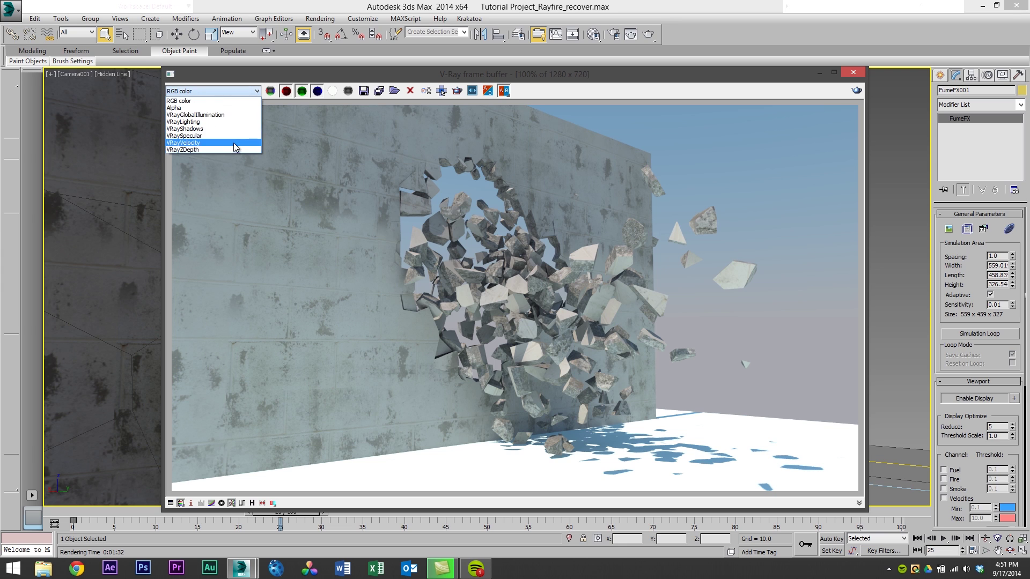
{"action": "left_click", "coordinate": [233, 142]}
{"action": "left_click", "coordinate": [217, 91]}
{"action": "left_click", "coordinate": [193, 150]}
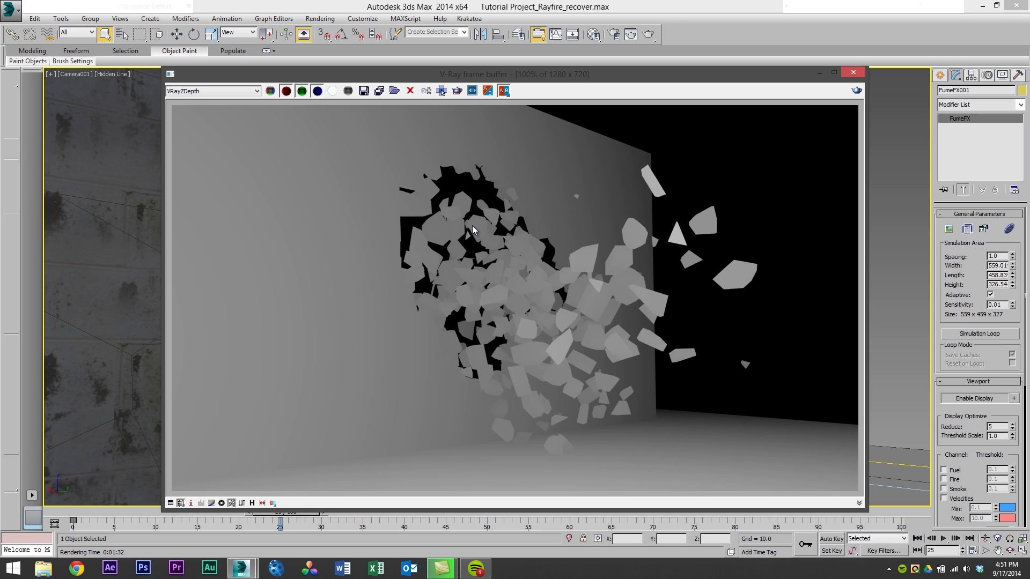
{"action": "left_click", "coordinate": [223, 95]}
{"action": "left_click", "coordinate": [226, 99]}
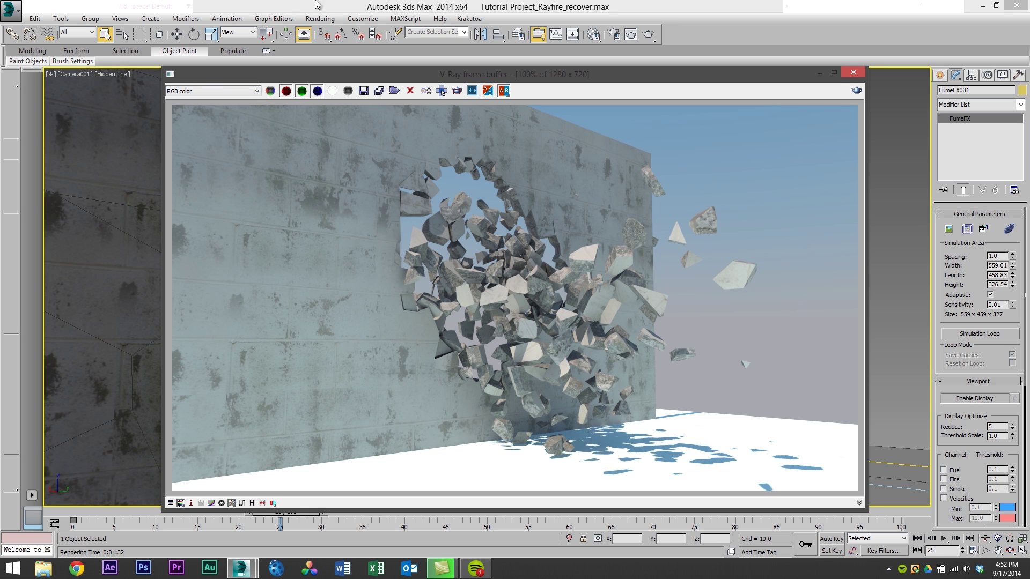
Step: Activate the FusionWorks Renderer atmosphere effect in the environment settings
{"action": "left_click", "coordinate": [319, 18]}
{"action": "left_click", "coordinate": [342, 101]}
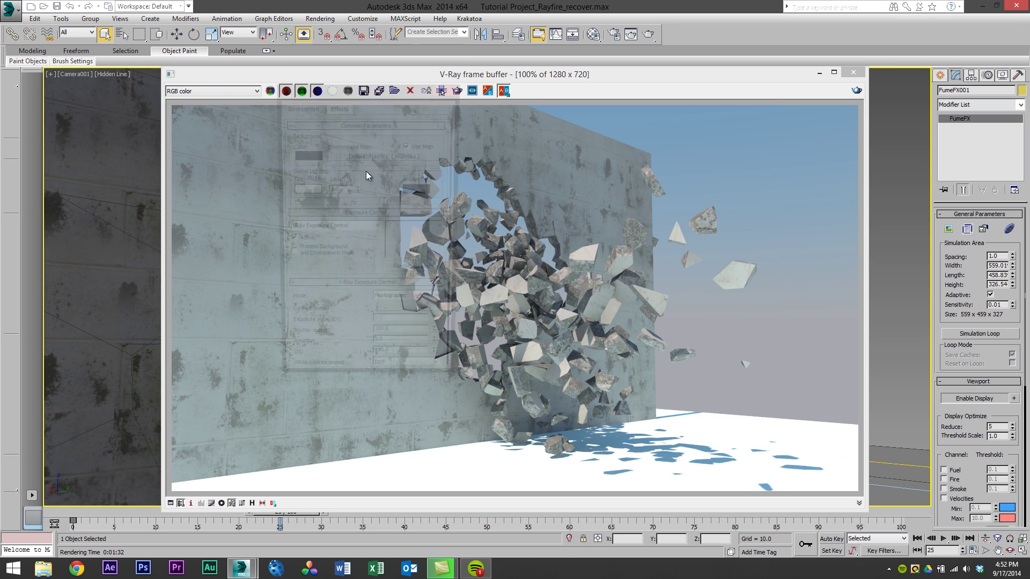
{"action": "left_click_drag", "start_coordinate": [329, 320], "coordinate": [330, 205]}
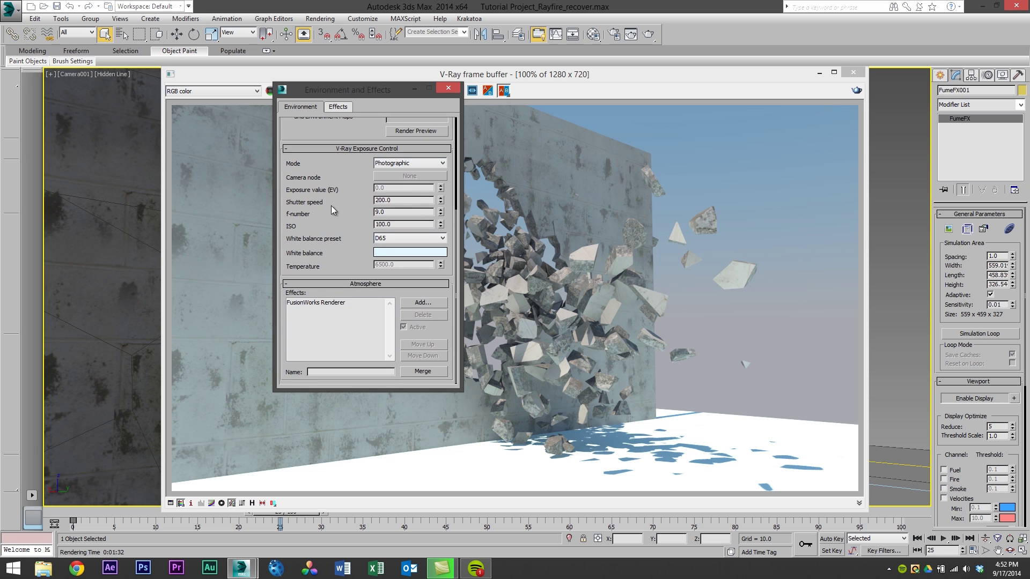
{"action": "left_click", "coordinate": [327, 305]}
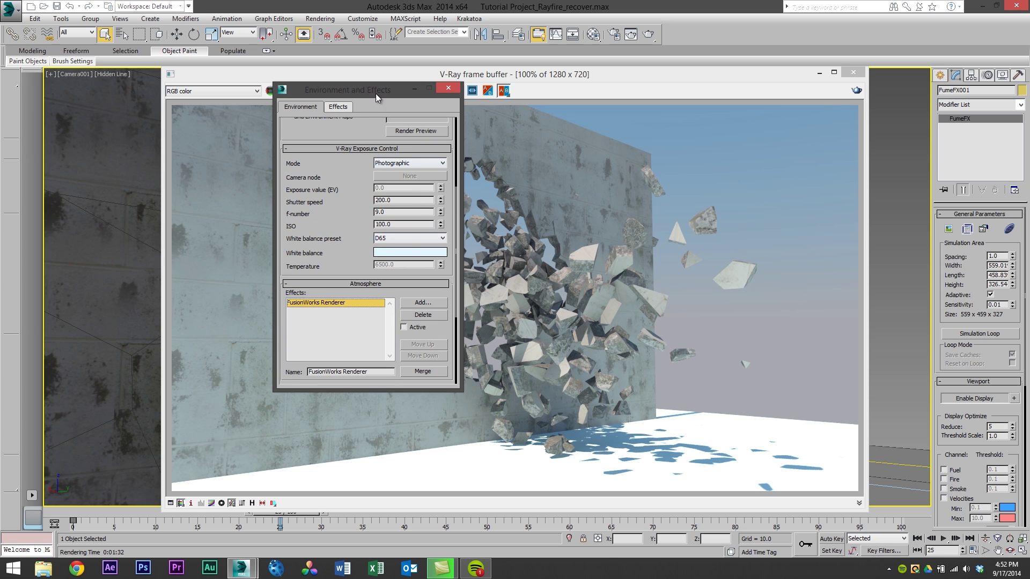
{"action": "left_click_drag", "start_coordinate": [375, 94], "coordinate": [134, 114]}
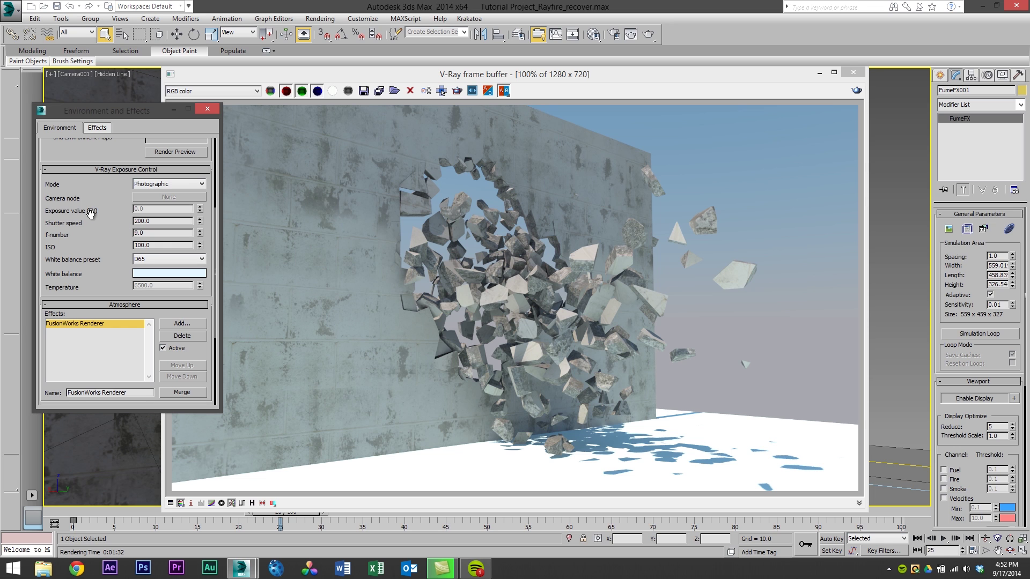
Step: Set the environment's exposure control to no exposure control and close the frame buffer and environment settings
{"action": "scroll", "coordinate": [91, 213], "scroll_direction": "up", "scroll_amount": 5}
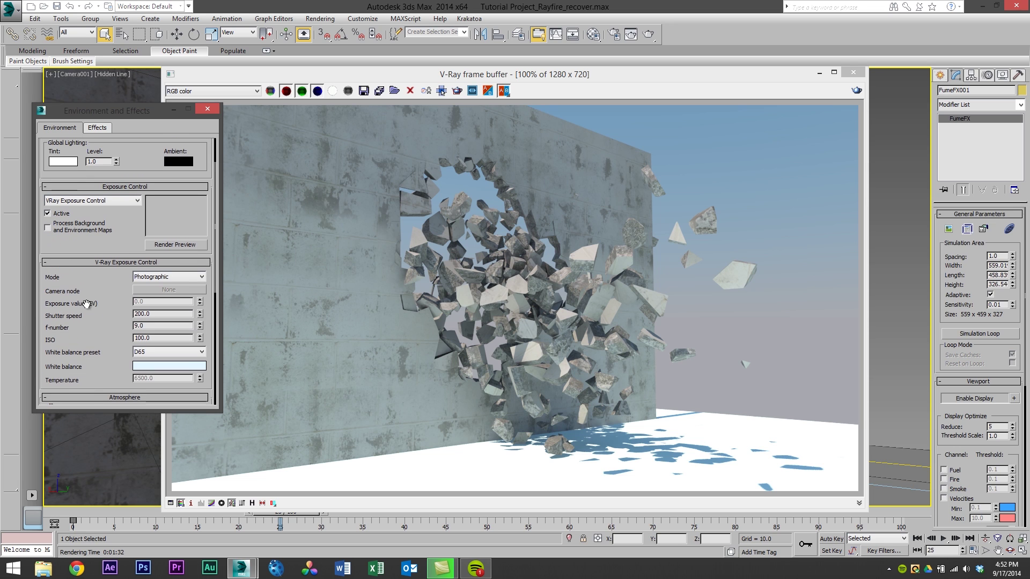
{"action": "left_click", "coordinate": [862, 77]}
{"action": "left_click", "coordinate": [90, 202]}
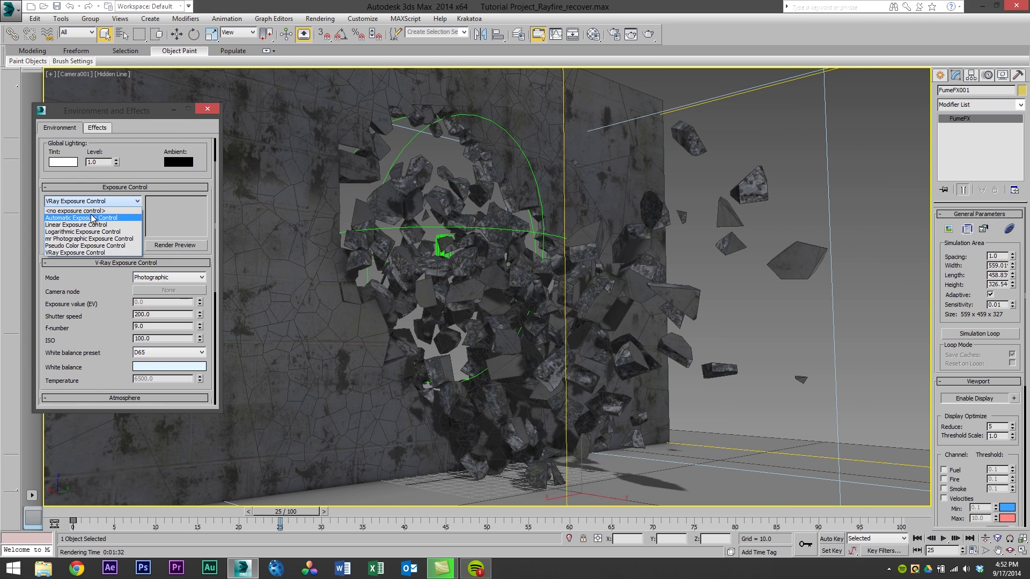
{"action": "left_click", "coordinate": [85, 211]}
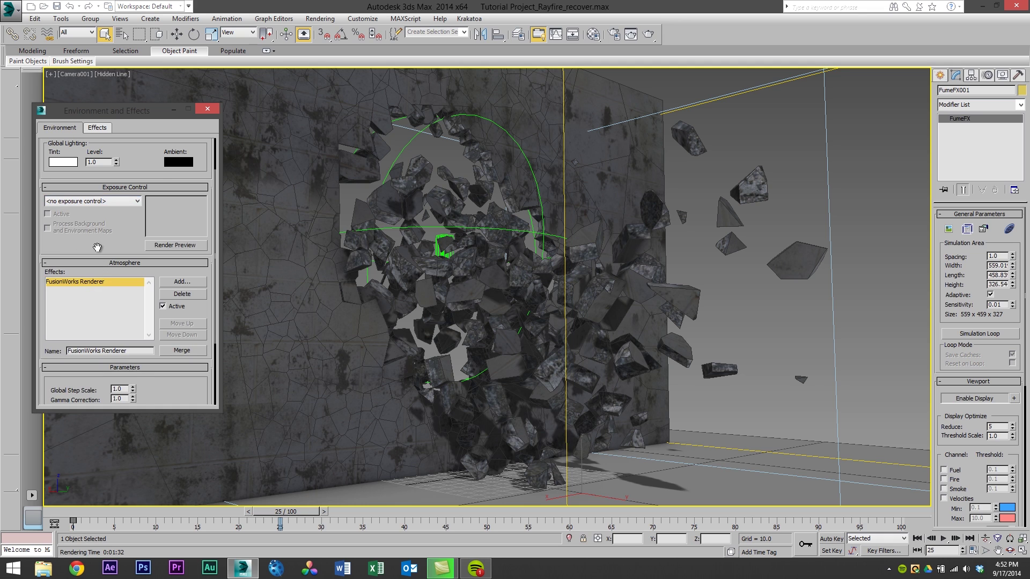
{"action": "scroll", "coordinate": [97, 247], "scroll_direction": "up", "scroll_amount": 2}
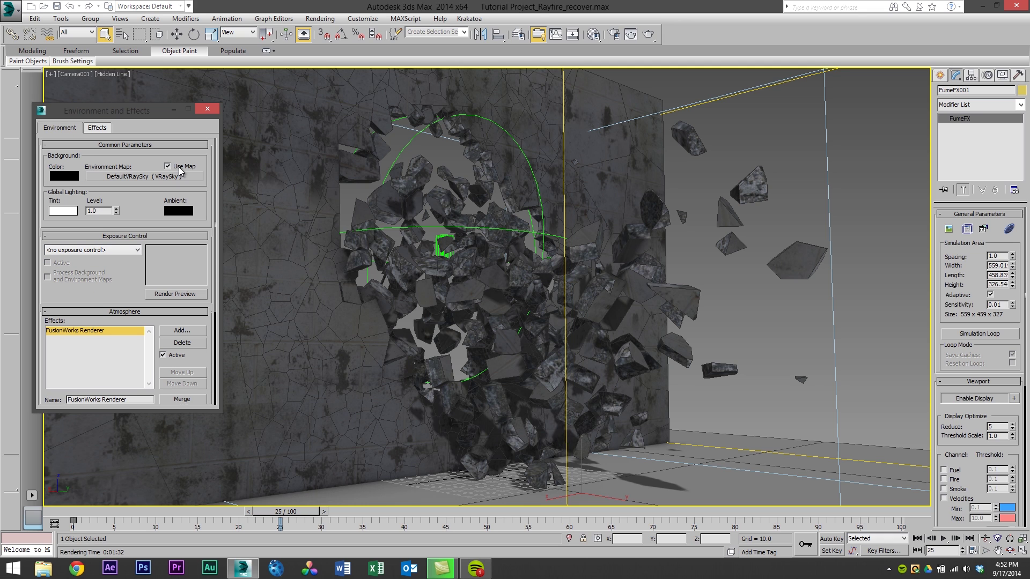
{"action": "left_click", "coordinate": [207, 109]}
Step: Assign the Default Scanline Renderer as the production renderer and close the render setup
{"action": "left_click", "coordinate": [320, 19]}
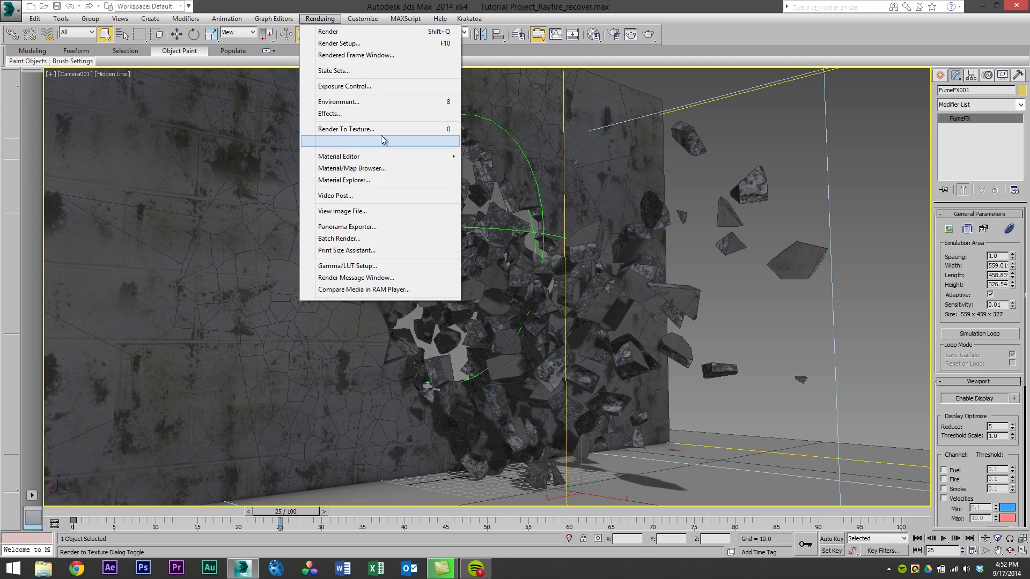
{"action": "left_click", "coordinate": [384, 47]}
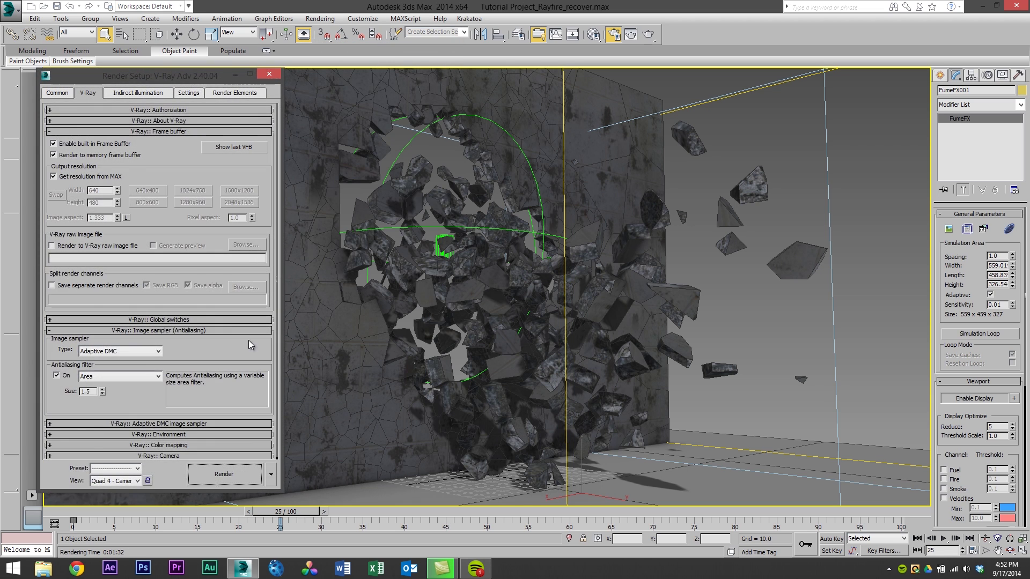
{"action": "left_click", "coordinate": [58, 93]}
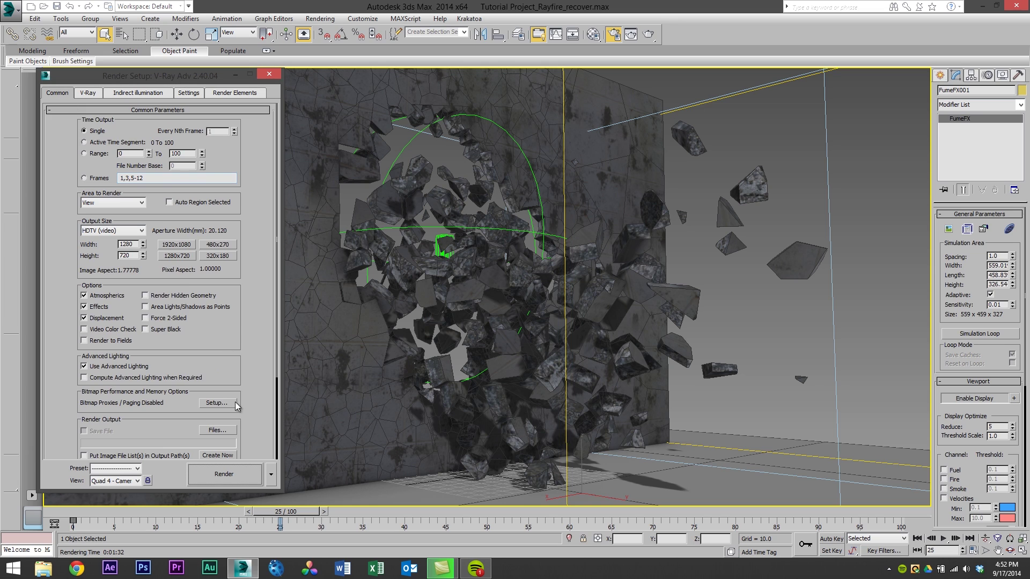
{"action": "scroll", "coordinate": [236, 406], "scroll_direction": "down", "scroll_amount": 2}
{"action": "scroll", "coordinate": [204, 405], "scroll_direction": "down", "scroll_amount": 3}
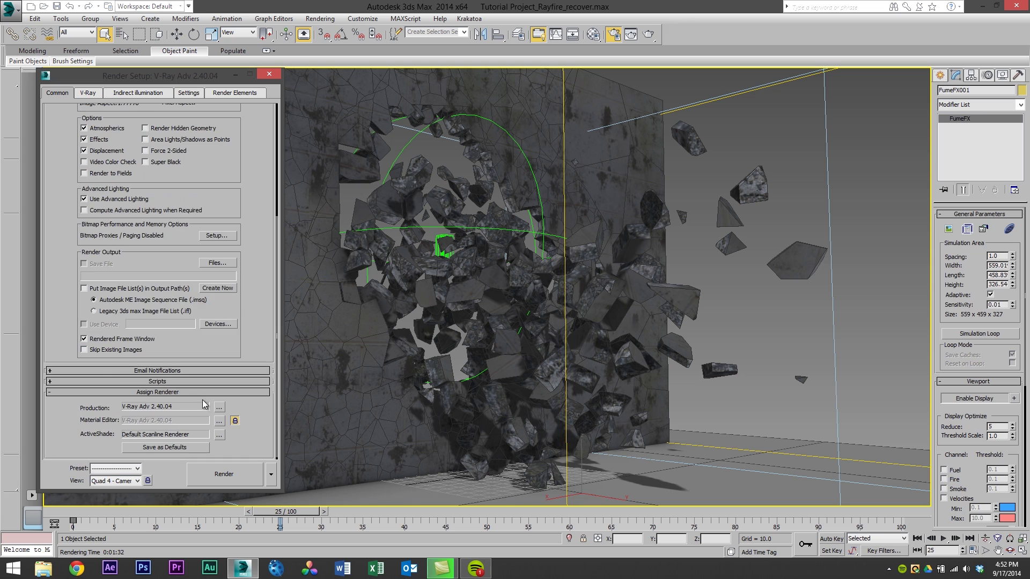
{"action": "left_click", "coordinate": [219, 407]}
{"action": "double_click", "coordinate": [126, 215]}
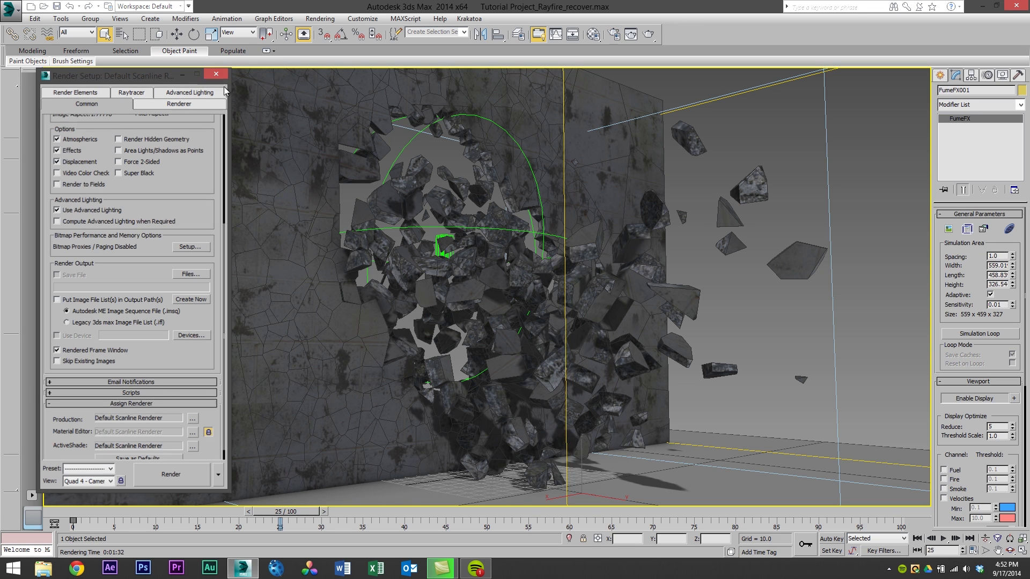
{"action": "left_click", "coordinate": [215, 74]}
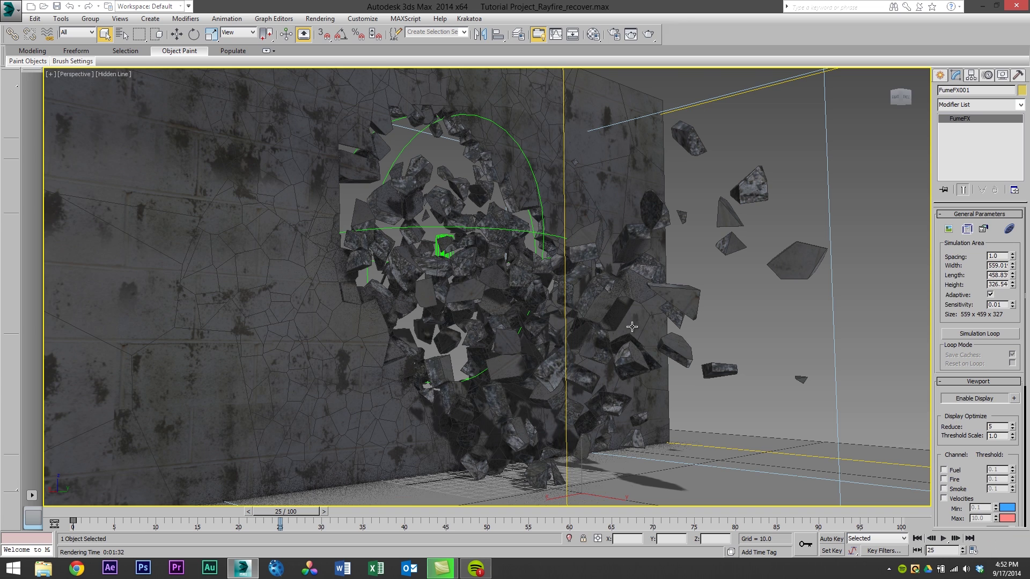
Step: Disable the VRaySun light above the scene
{"action": "scroll", "coordinate": [631, 327], "scroll_direction": "down", "scroll_amount": 10}
{"action": "middle_click_drag", "start_coordinate": [632, 327], "coordinate": [531, 336]}
{"action": "scroll", "coordinate": [531, 336], "scroll_direction": "down", "scroll_amount": 3}
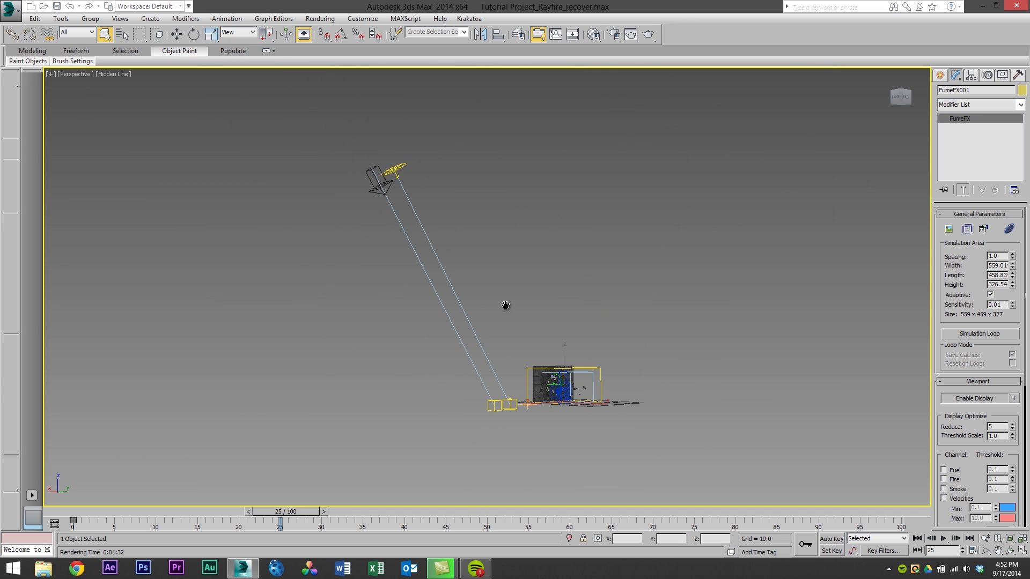
{"action": "left_click", "coordinate": [392, 175]}
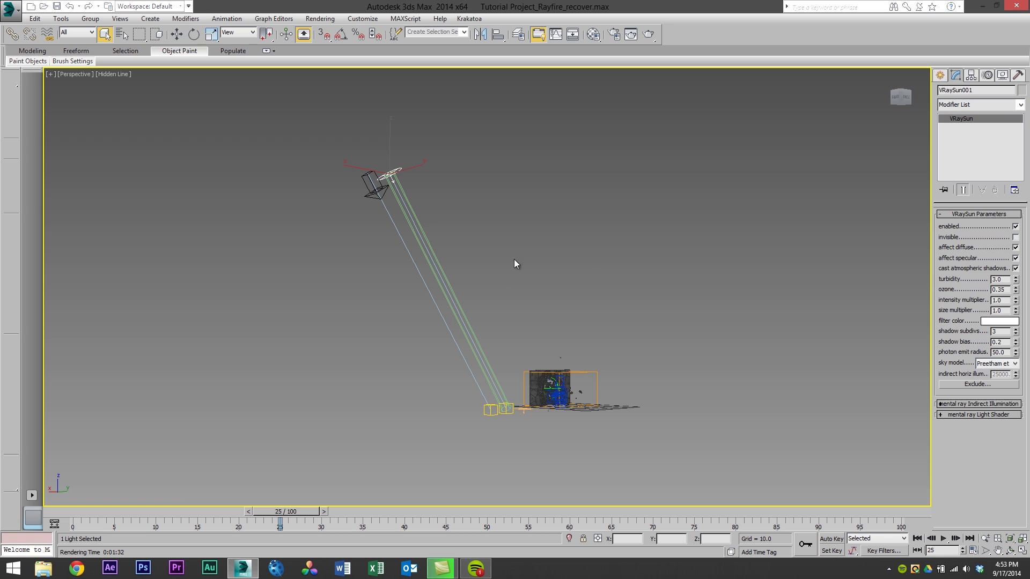
{"action": "left_click", "coordinate": [378, 189]}
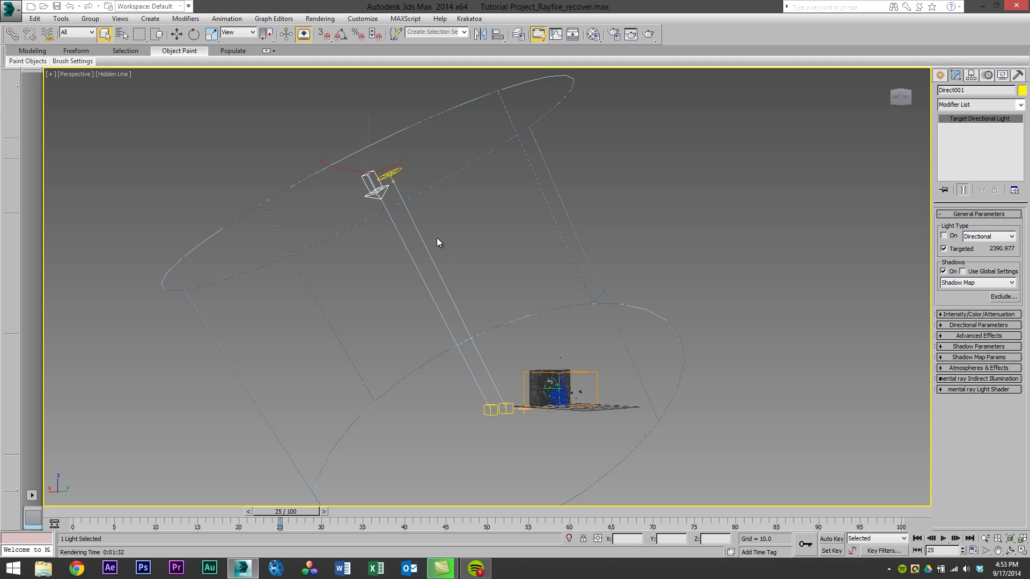
{"action": "left_click", "coordinate": [398, 176]}
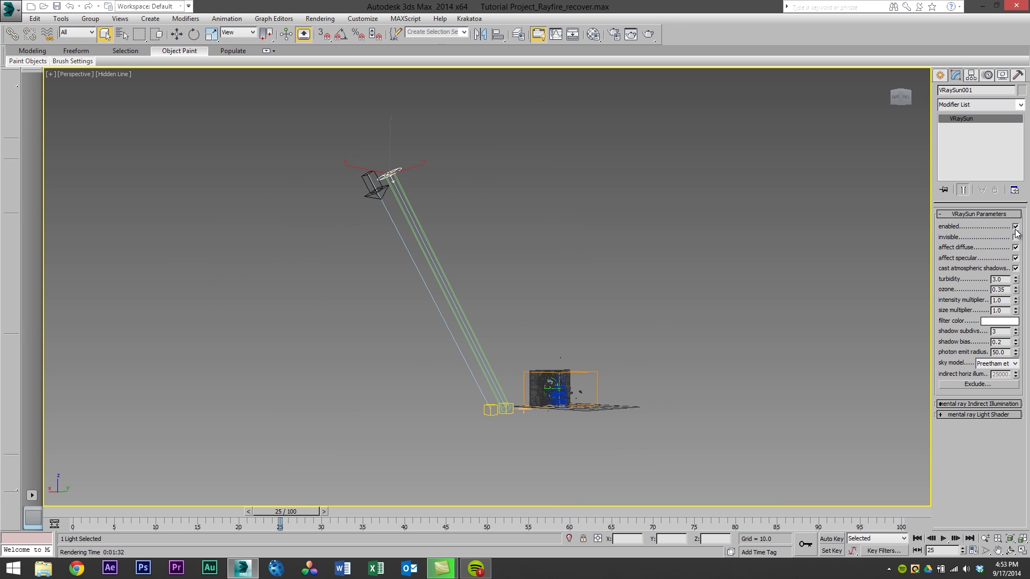
Step: Turn on the target directional light beside the sun and return to the camera view
{"action": "left_click", "coordinate": [377, 186]}
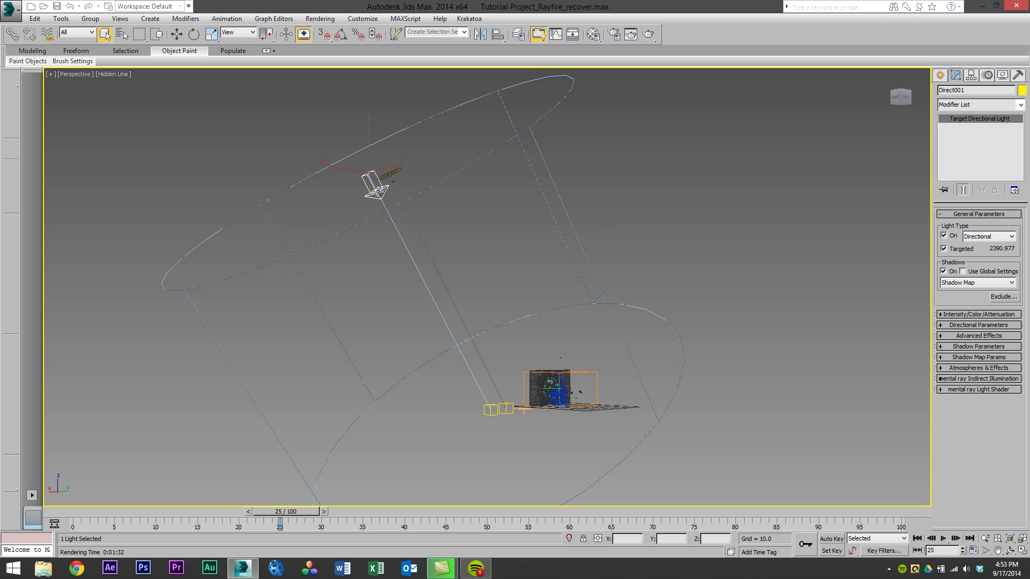
{"action": "middle_click_drag", "start_coordinate": [517, 280], "coordinate": [500, 265]}
{"action": "key", "text": "c"}
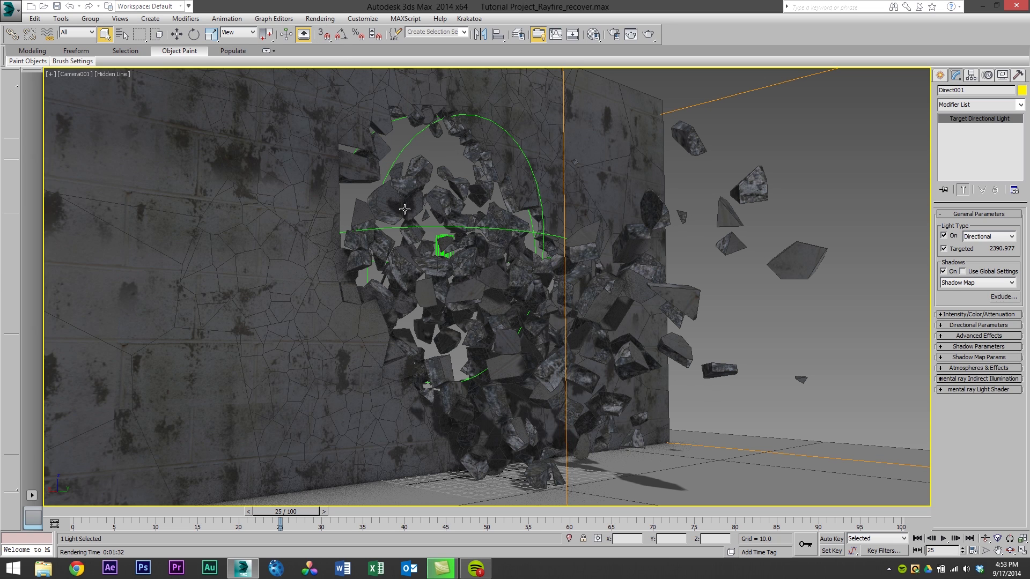
Step: Name an unused material slot "Matte Shadow" and change its material type to Matte/Shadow
{"action": "key", "text": "m"}
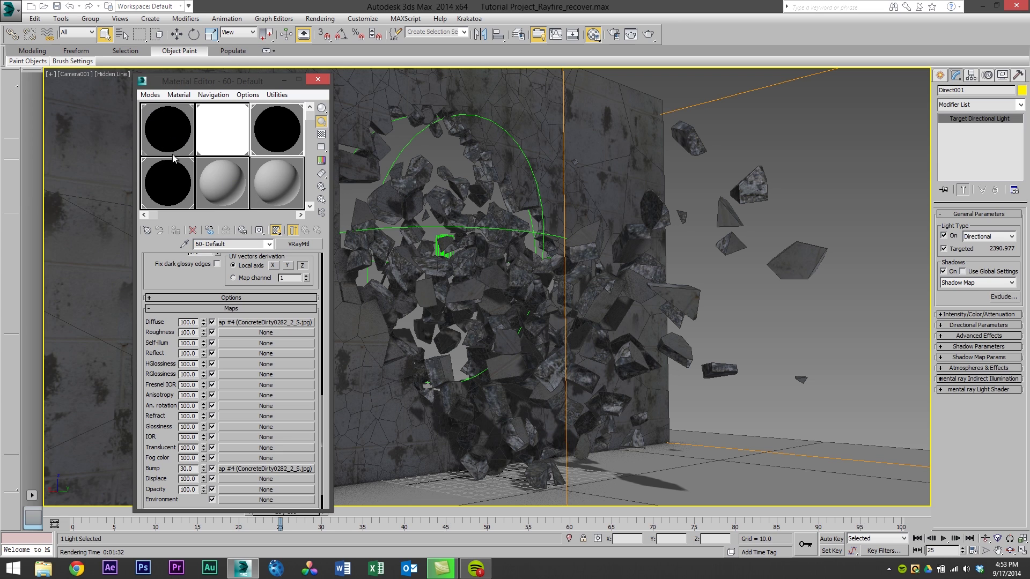
{"action": "left_click", "coordinate": [228, 192]}
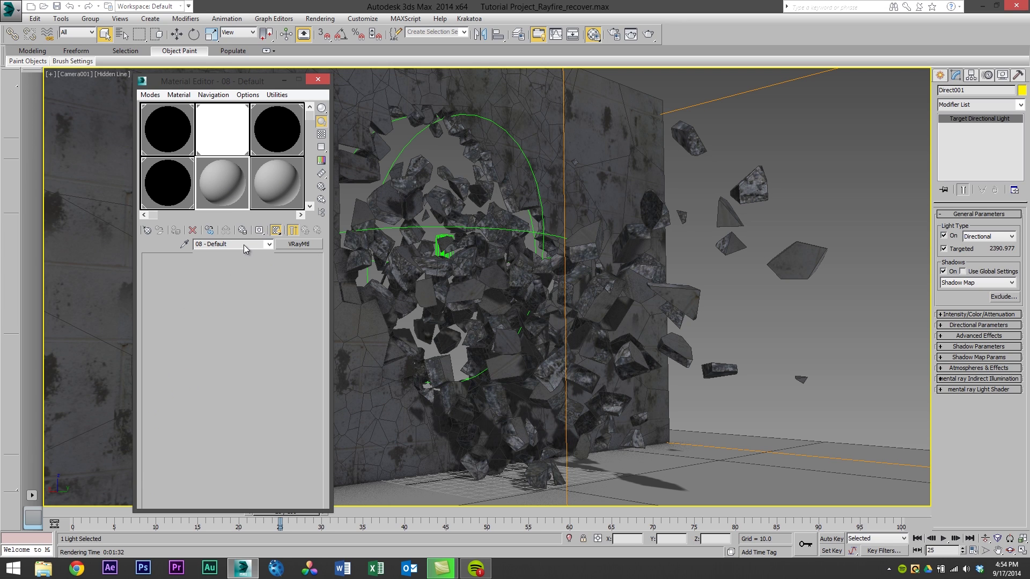
{"action": "type", "text": "e"}
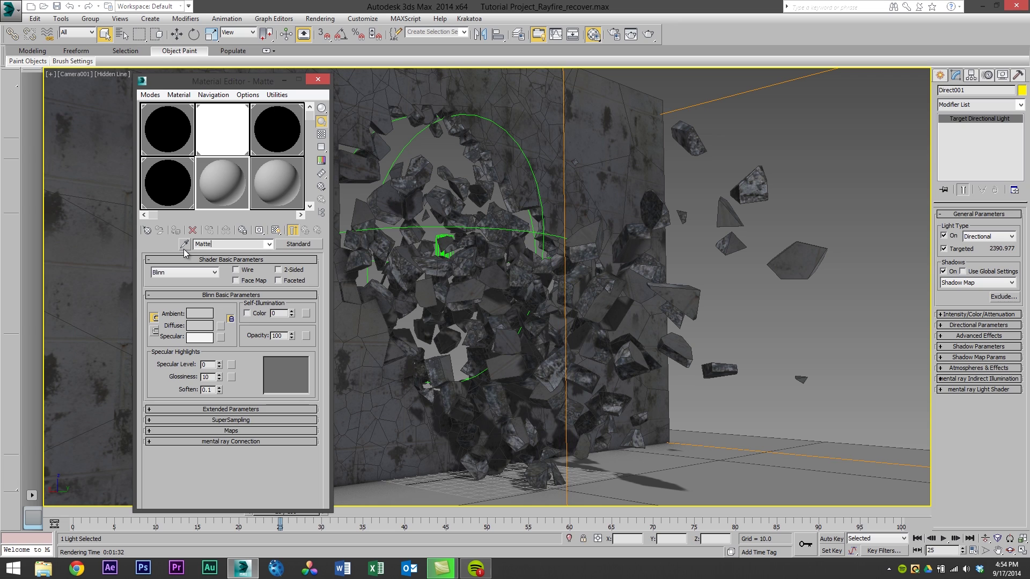
{"action": "type", "text": " Shadow"}
{"action": "left_click", "coordinate": [307, 250]}
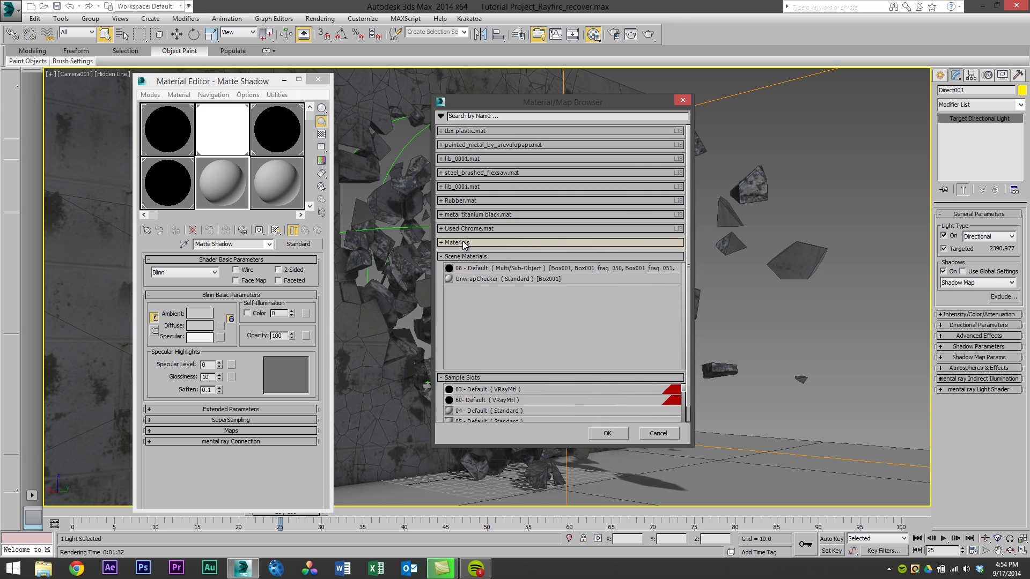
{"action": "left_click", "coordinate": [464, 243]}
{"action": "double_click", "coordinate": [484, 348]}
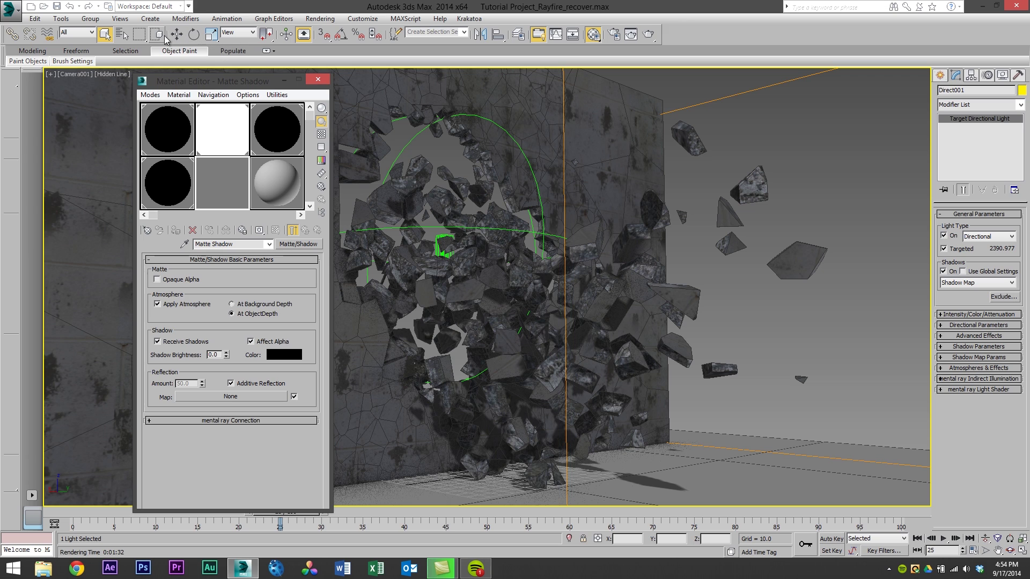
Step: Select all the Box001 wall fragments together with Plane001 from the scene's object list
{"action": "left_click", "coordinate": [122, 34]}
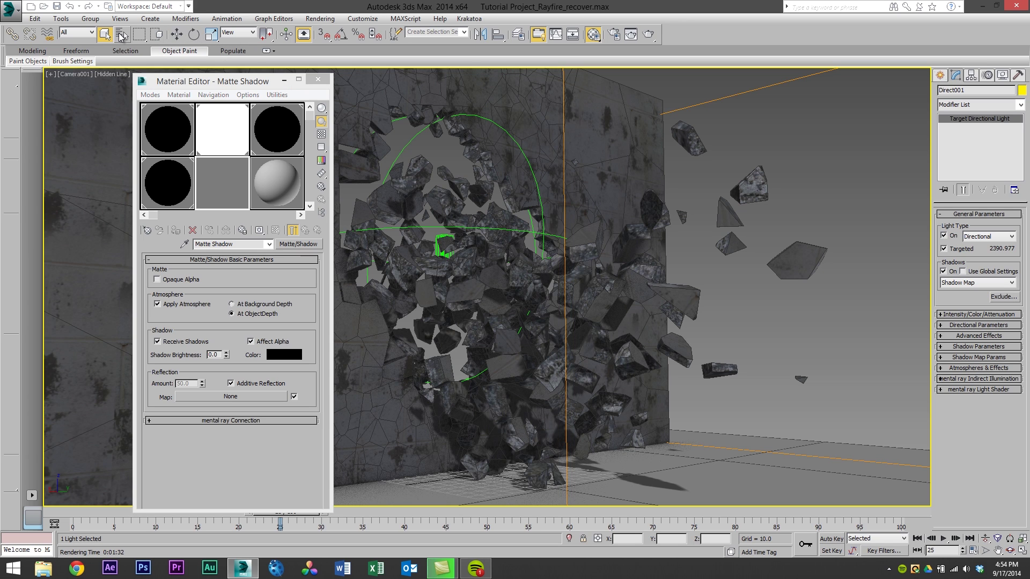
{"action": "left_click", "coordinate": [119, 213]}
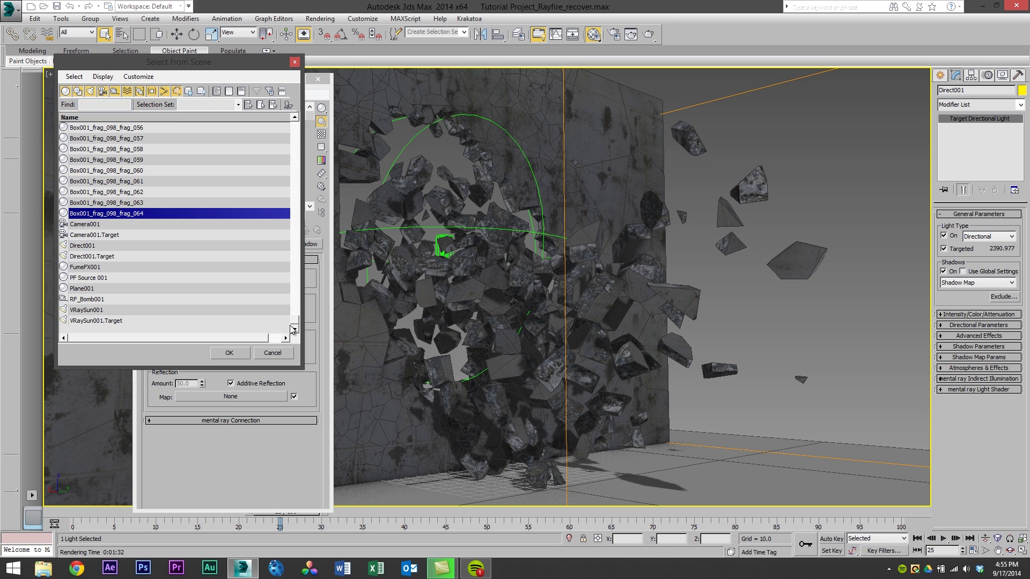
{"action": "scroll", "coordinate": [292, 329], "scroll_direction": "up", "scroll_amount": 15}
{"action": "key", "text": "ctrl+a"}
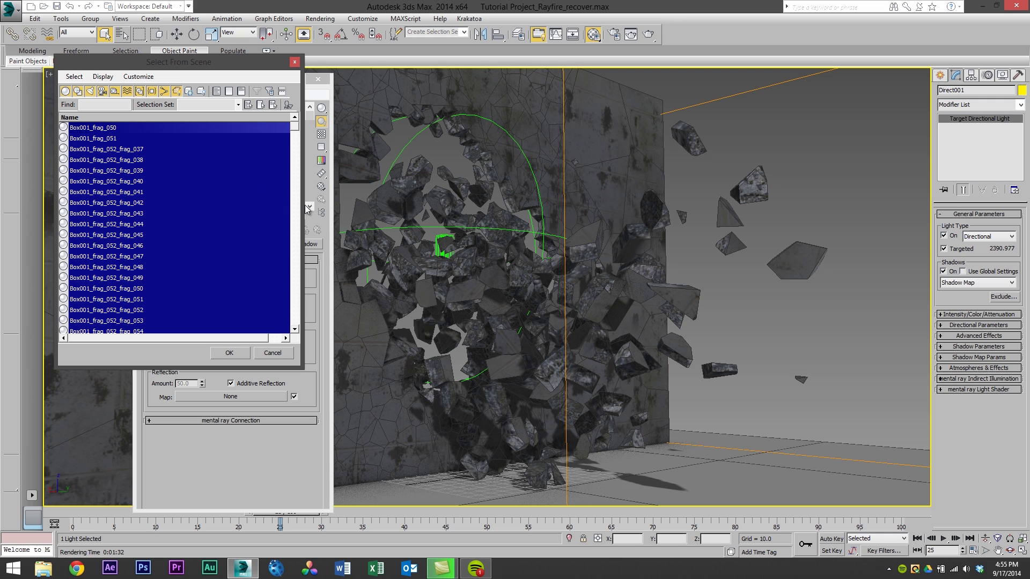
{"action": "left_click_drag", "start_coordinate": [296, 132], "coordinate": [296, 325]}
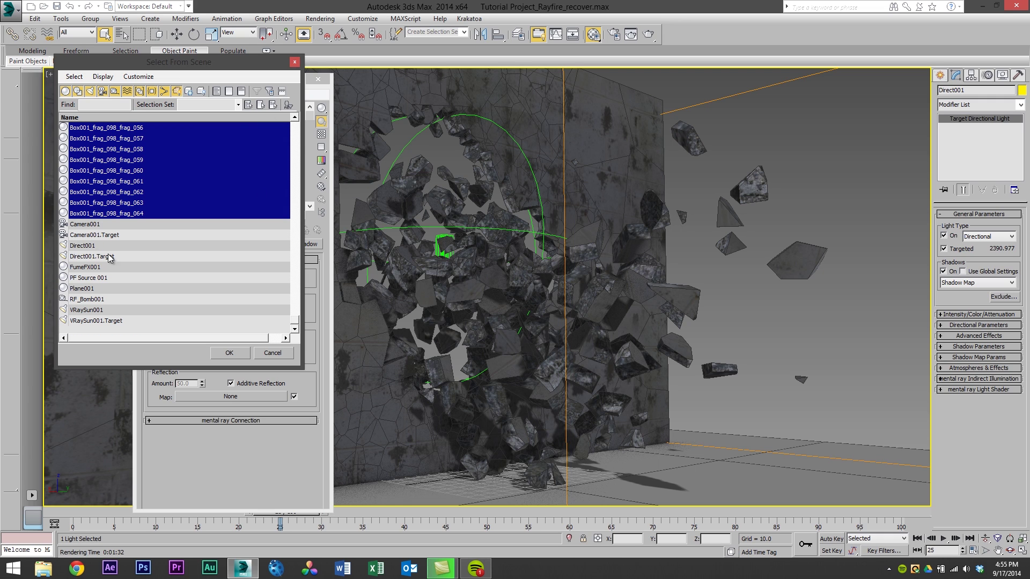
{"action": "left_click", "coordinate": [96, 290], "text": "ctrl"}
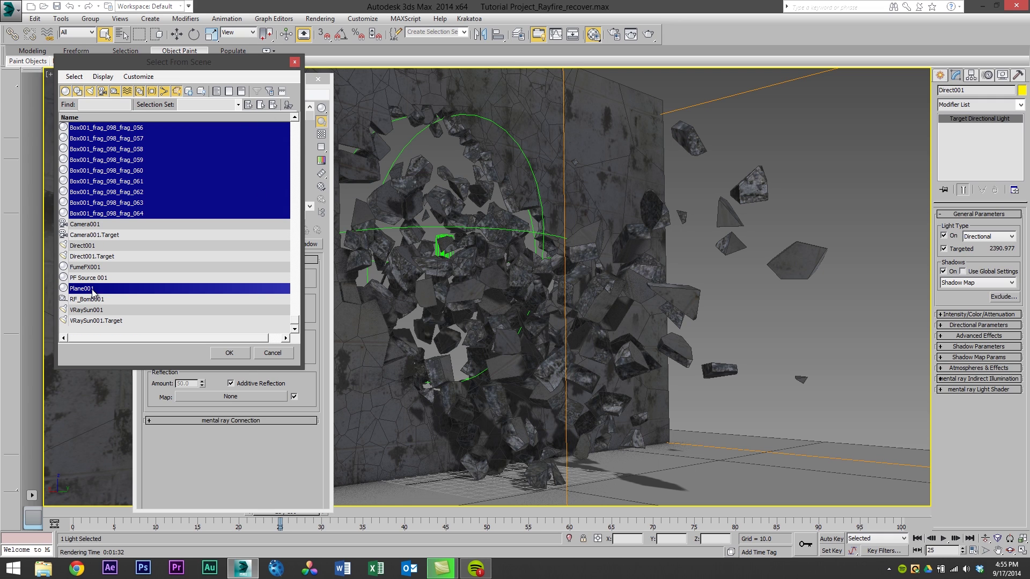
{"action": "left_click", "coordinate": [235, 356]}
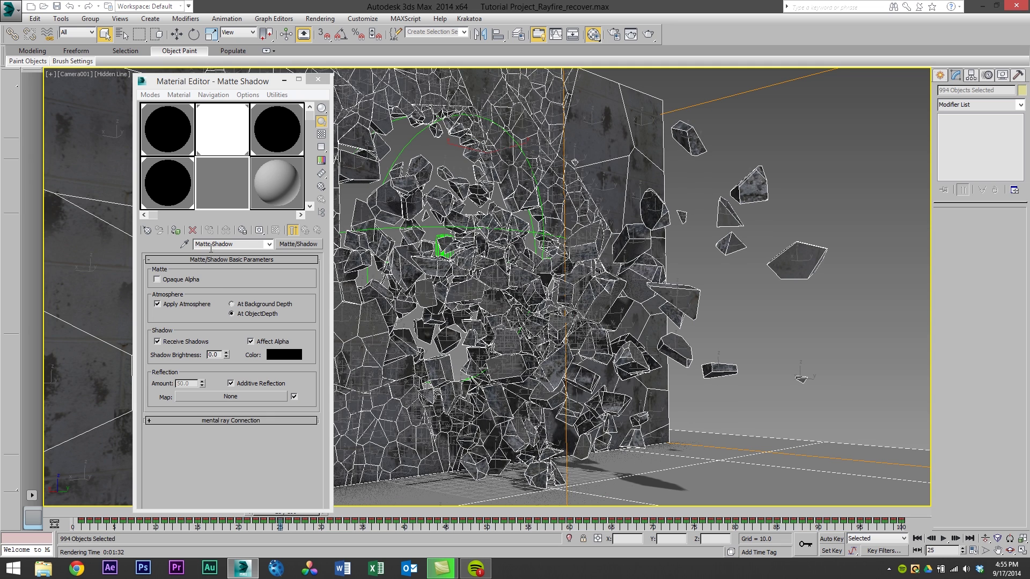
Step: Assign the Matte Shadow material to the selected fragments and plane, then deselect everything and close the material editor
{"action": "left_click", "coordinate": [176, 230]}
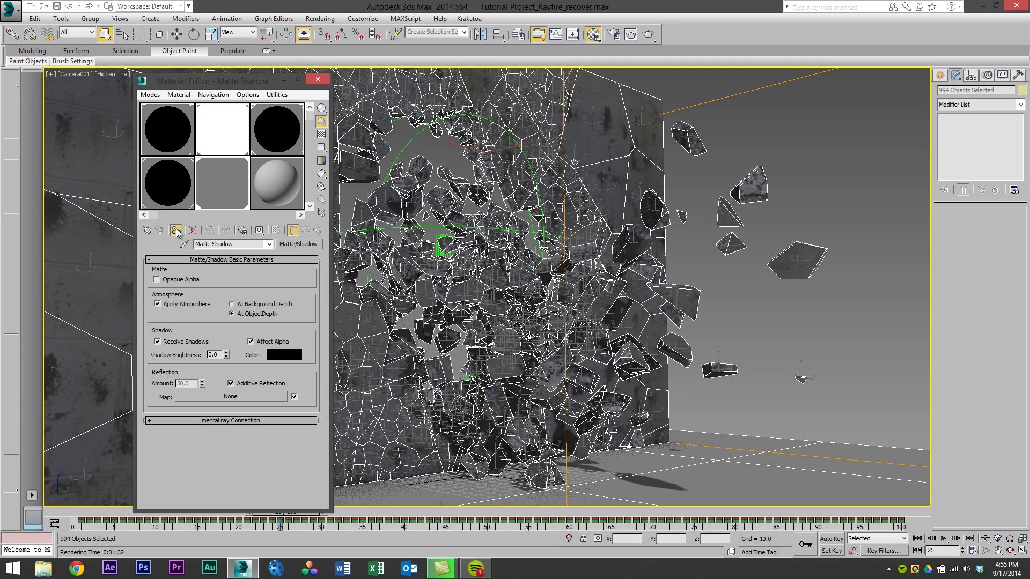
{"action": "left_click", "coordinate": [245, 81]}
{"action": "key", "text": "ctrl+d"}
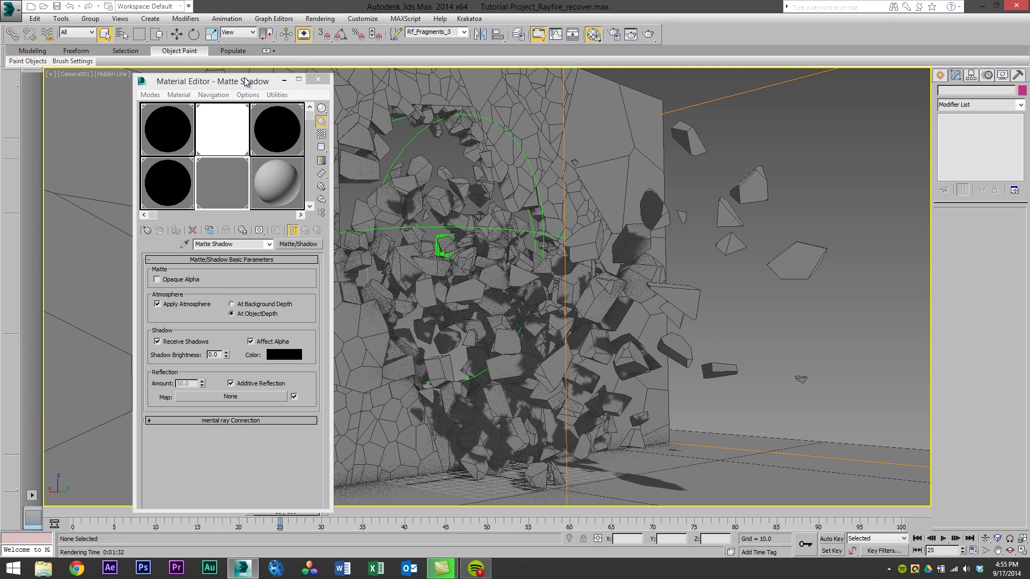
{"action": "left_click", "coordinate": [318, 79]}
Step: Delete all the VRay render elements, from VRayGlobalIllumination to VRayZDepth, in the render setup
{"action": "left_click", "coordinate": [319, 18]}
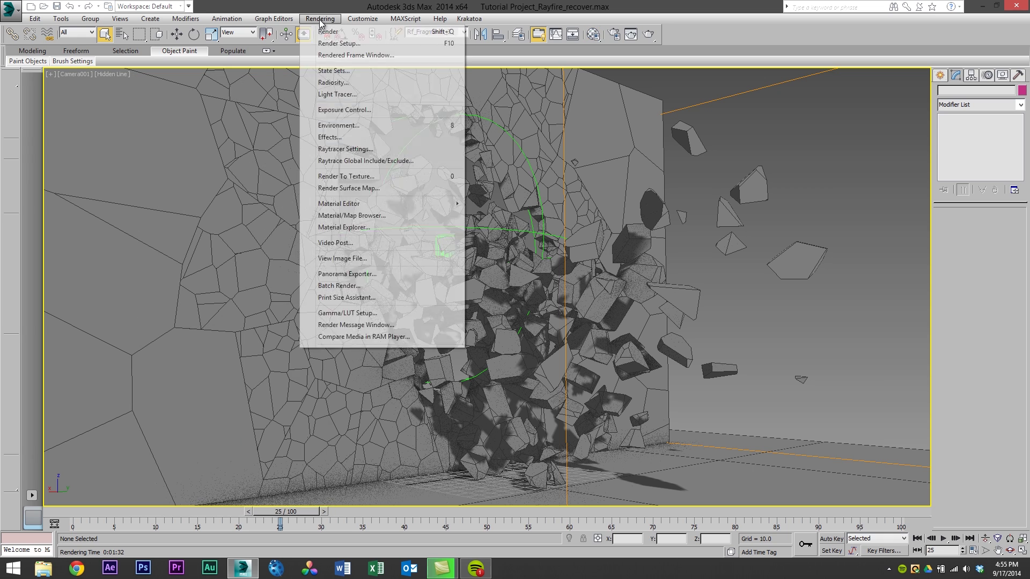
{"action": "left_click", "coordinate": [349, 43]}
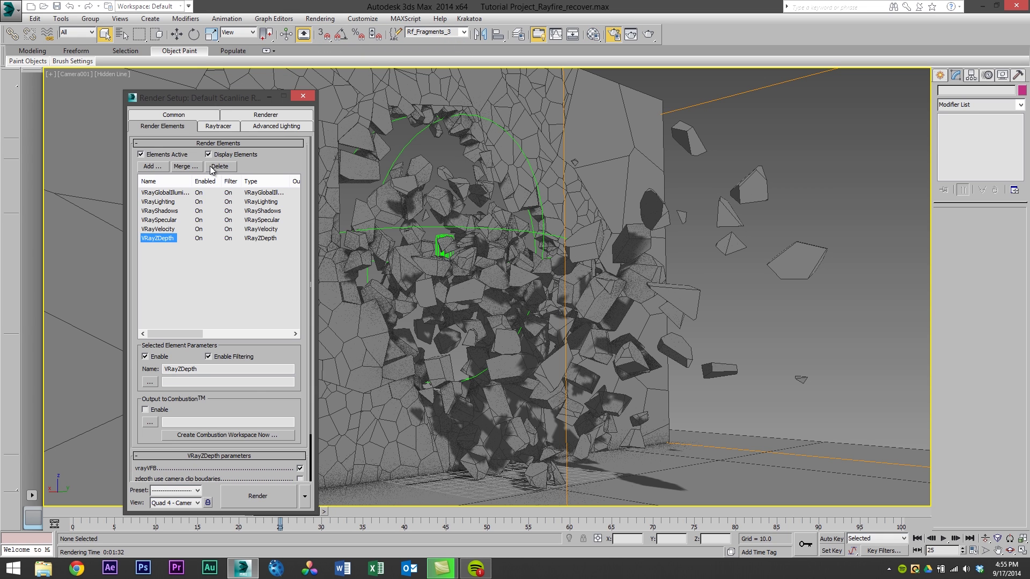
{"action": "left_click", "coordinate": [166, 194], "text": "shift"}
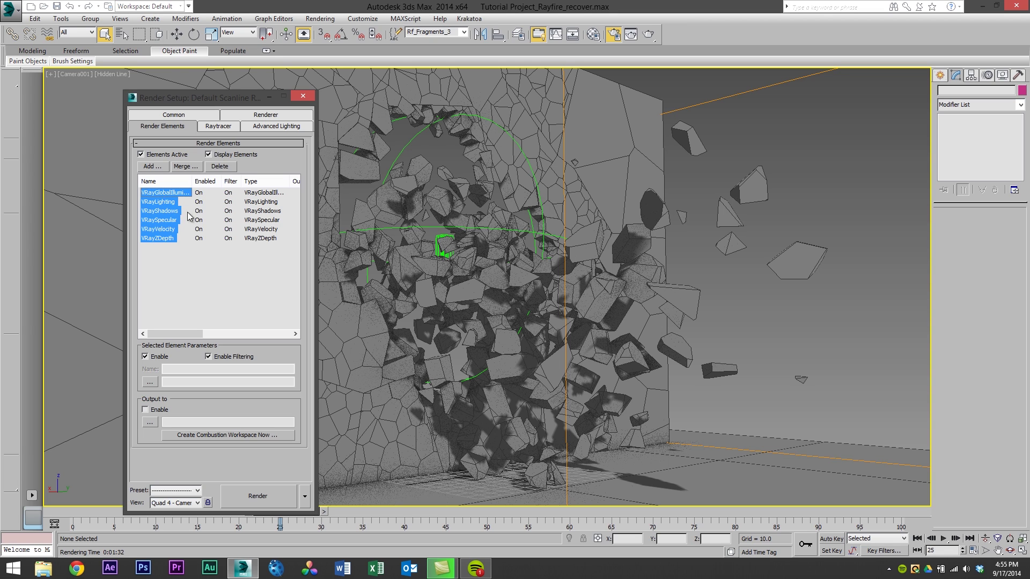
{"action": "left_click", "coordinate": [219, 167]}
Step: Add the FumeFX Smoke, FusionWorks Velocity, FusionWorks Z Depth and Shadow render elements
{"action": "left_click", "coordinate": [159, 167]}
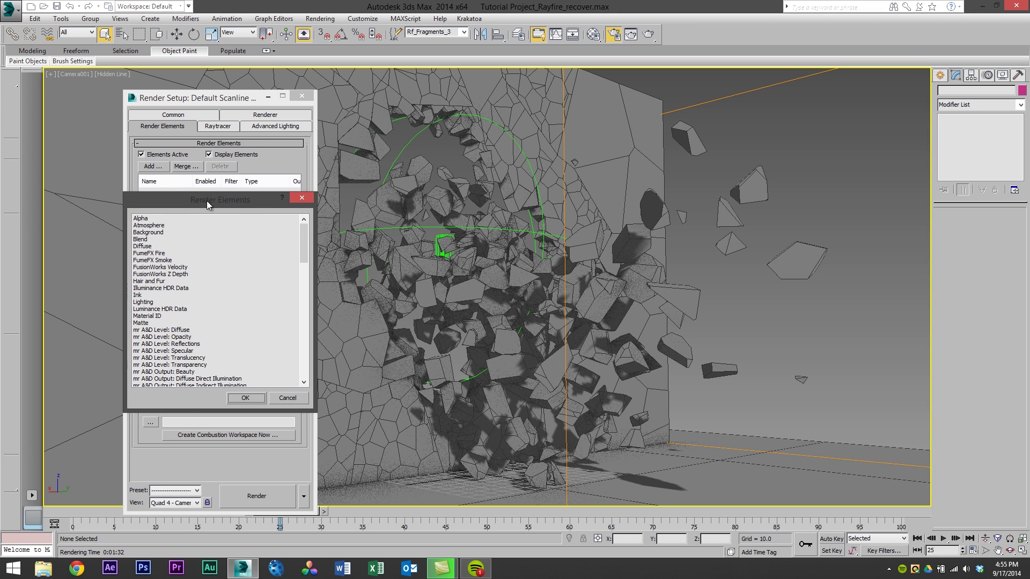
{"action": "left_click_drag", "start_coordinate": [207, 201], "coordinate": [390, 192]}
{"action": "left_click", "coordinate": [347, 245]}
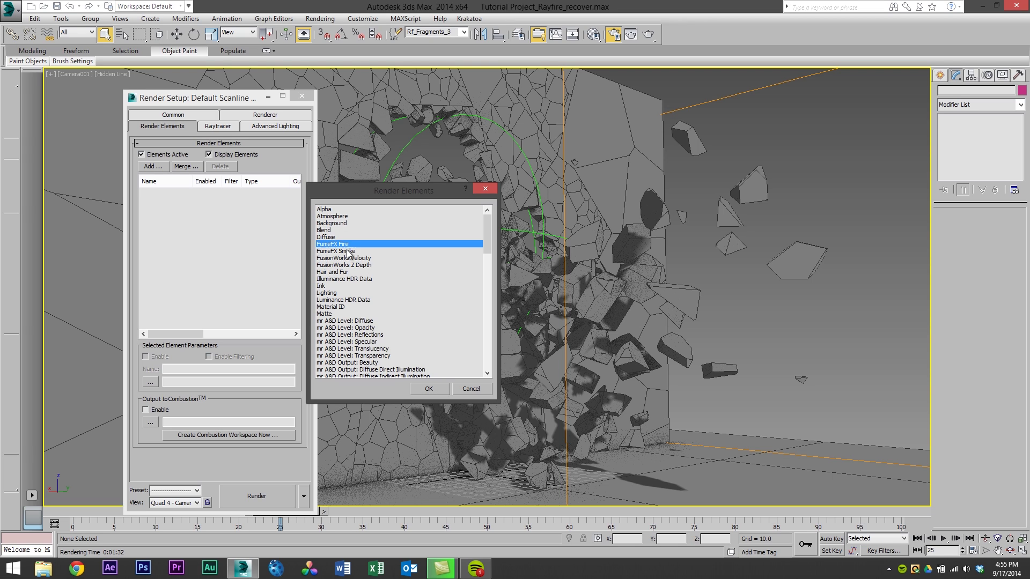
{"action": "left_click", "coordinate": [354, 251]}
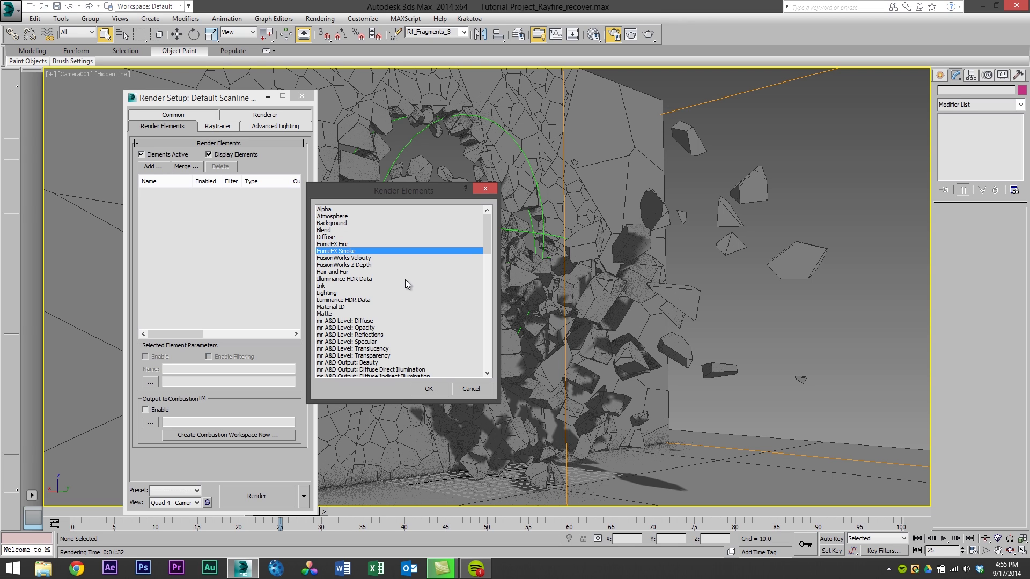
{"action": "left_click", "coordinate": [371, 259], "text": "ctrl"}
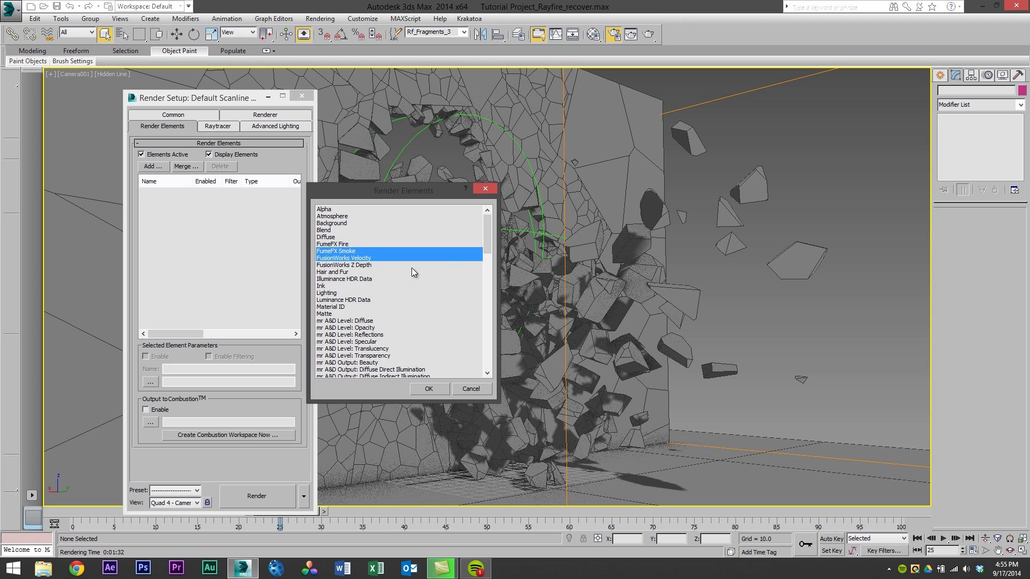
{"action": "left_click", "coordinate": [370, 266], "text": "ctrl"}
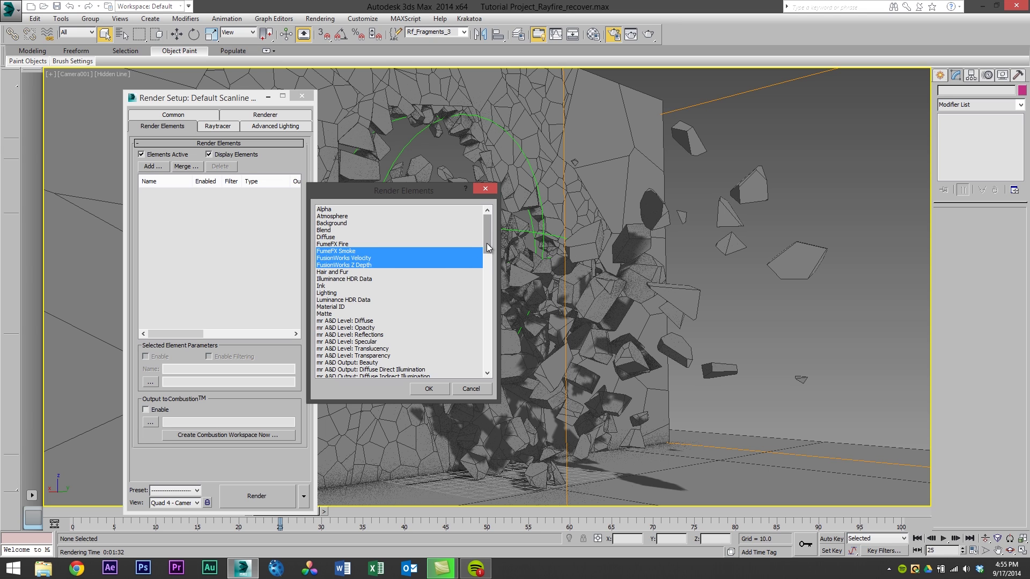
{"action": "left_click_drag", "start_coordinate": [487, 243], "coordinate": [489, 304]}
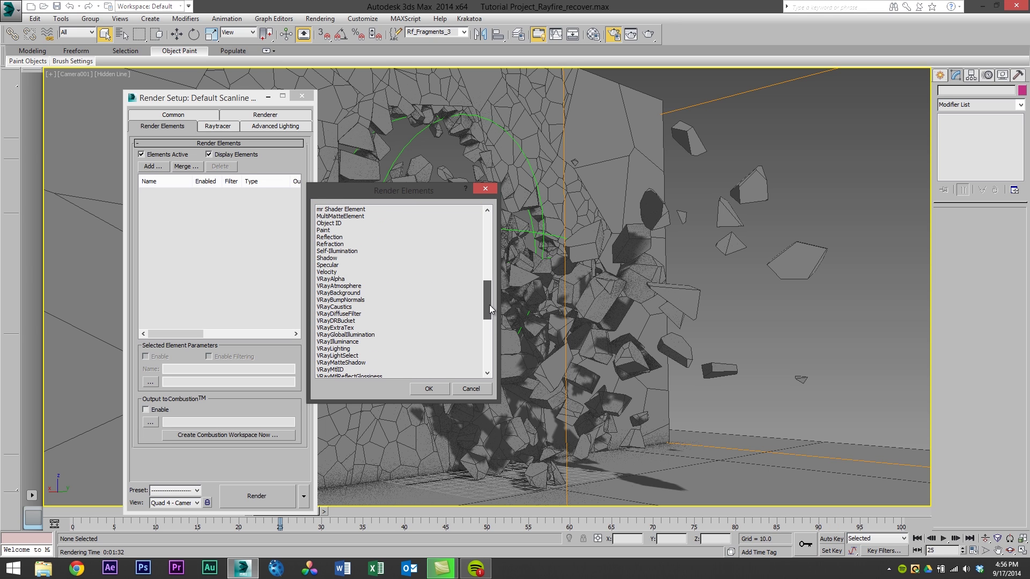
{"action": "left_click", "coordinate": [326, 258], "text": "ctrl"}
{"action": "left_click", "coordinate": [429, 389]}
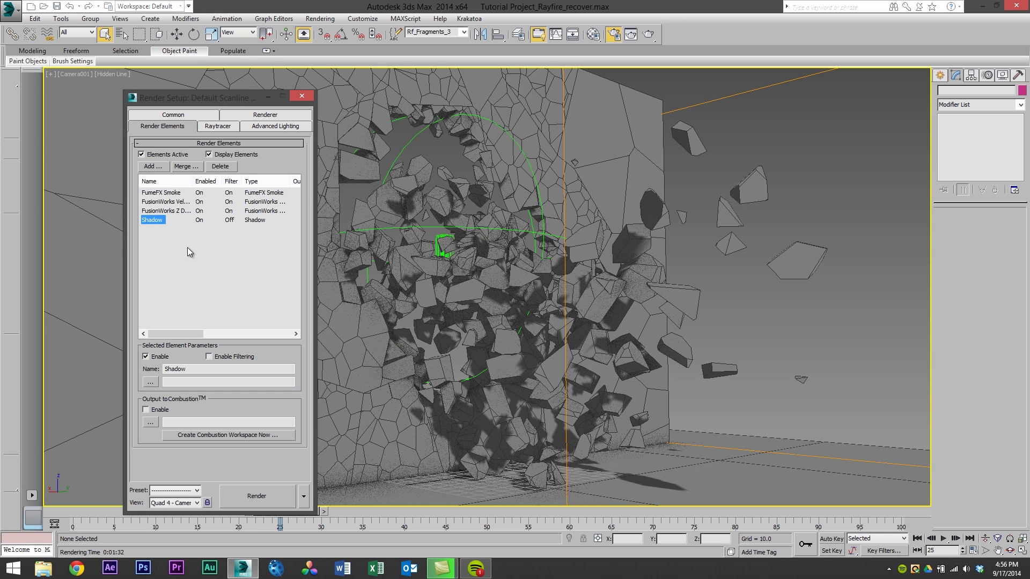
Step: Review the parameters of the FusionWorks Velocity, FusionWorks Z Depth and Shadow render elements
{"action": "left_click", "coordinate": [169, 210]}
{"action": "left_click", "coordinate": [175, 203]}
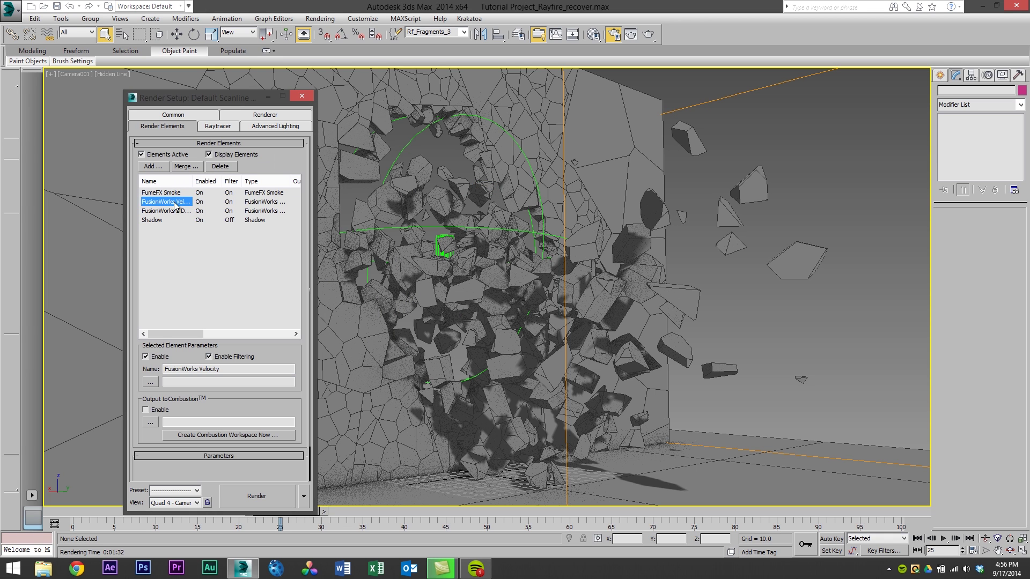
{"action": "left_click", "coordinate": [173, 210]}
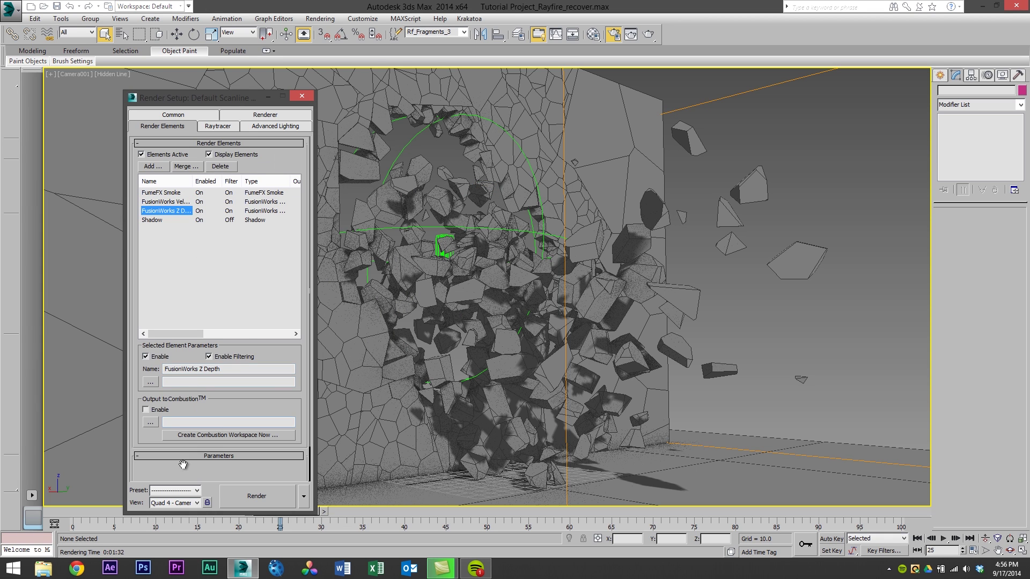
{"action": "left_click_drag", "start_coordinate": [182, 464], "coordinate": [184, 426]}
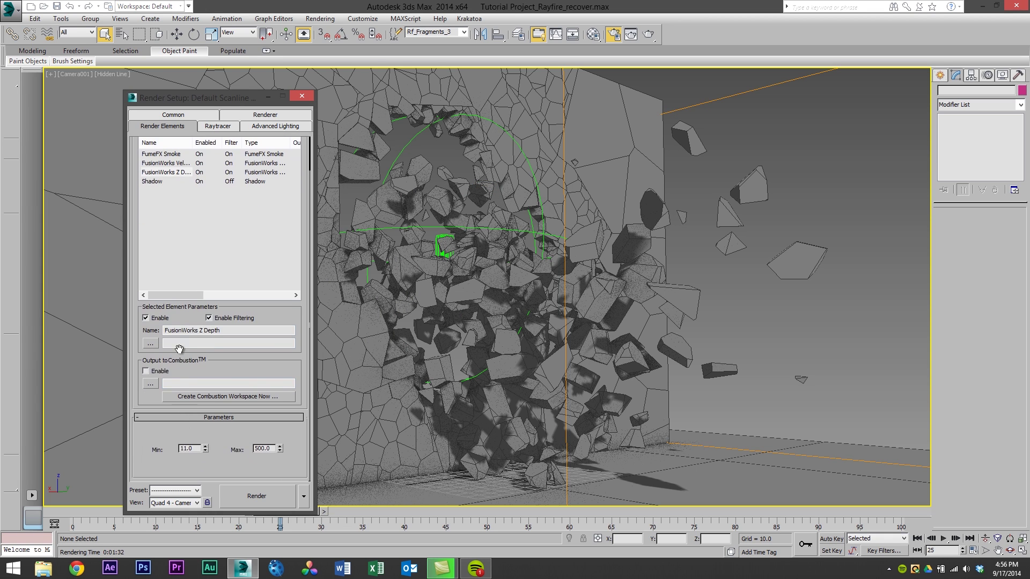
{"action": "left_click", "coordinate": [179, 163]}
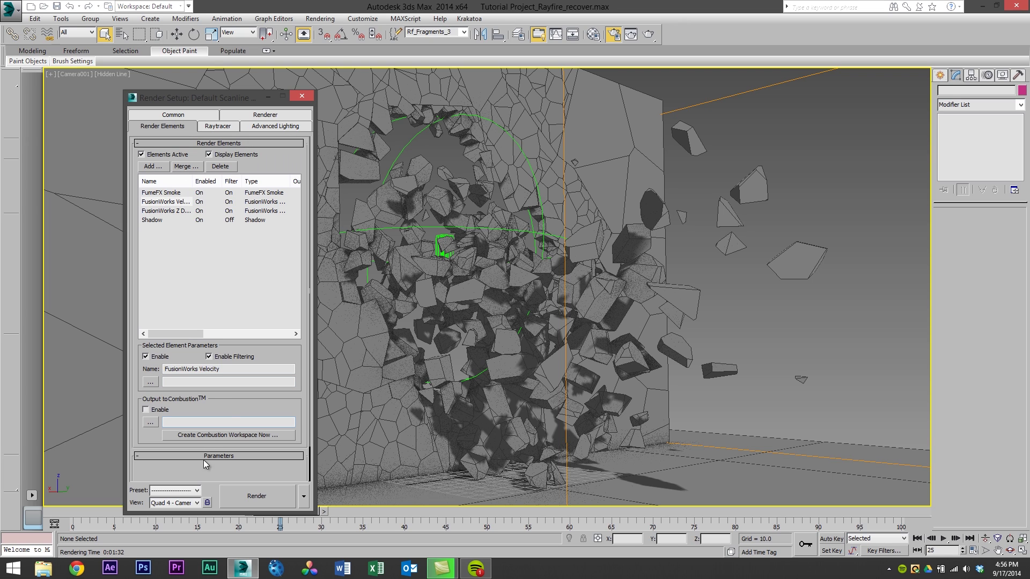
{"action": "left_click", "coordinate": [158, 220]}
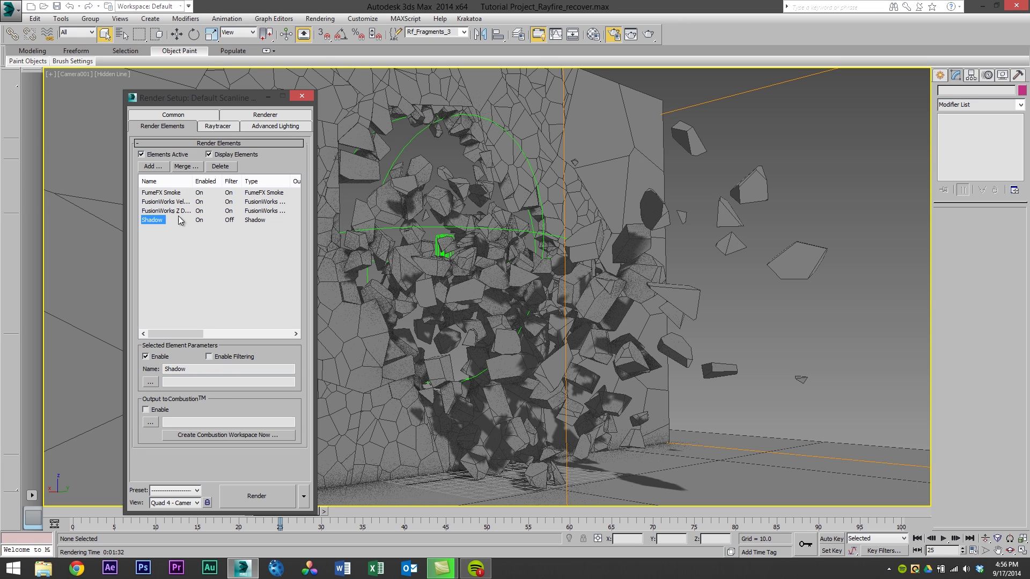
Step: Set the render output to an OpenEXR file named Testing on the Desktop, with gamma override 1.0 and Full Float RGBA format
{"action": "left_click", "coordinate": [183, 115]}
{"action": "scroll", "coordinate": [249, 349], "scroll_direction": "down", "scroll_amount": 3}
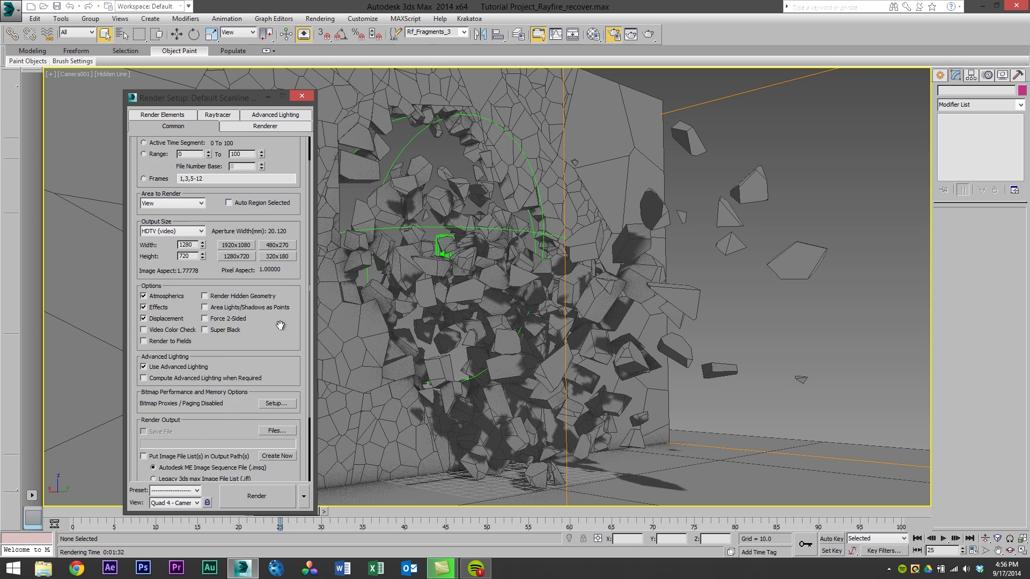
{"action": "left_click", "coordinate": [289, 381]}
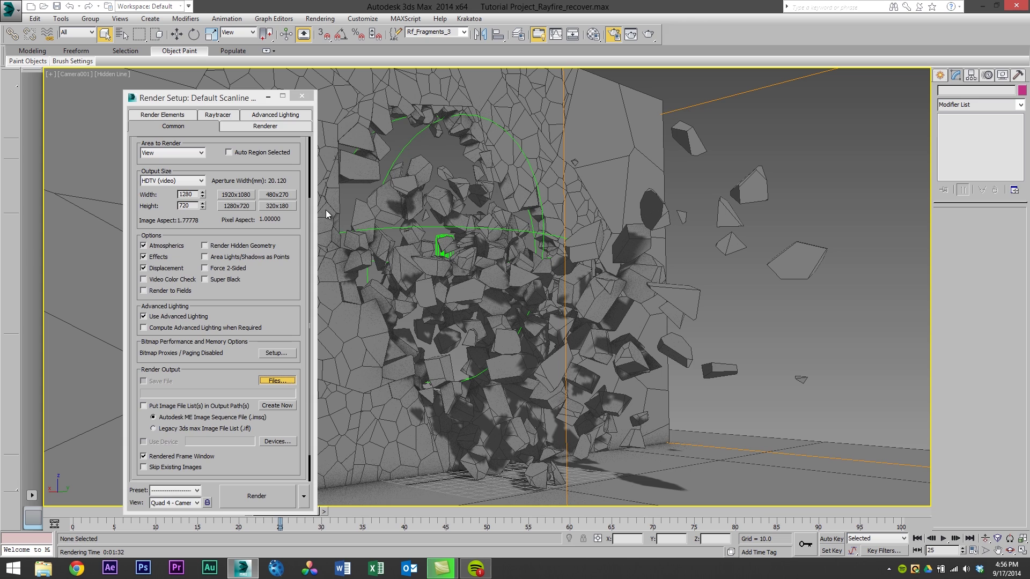
{"action": "left_click", "coordinate": [177, 207]}
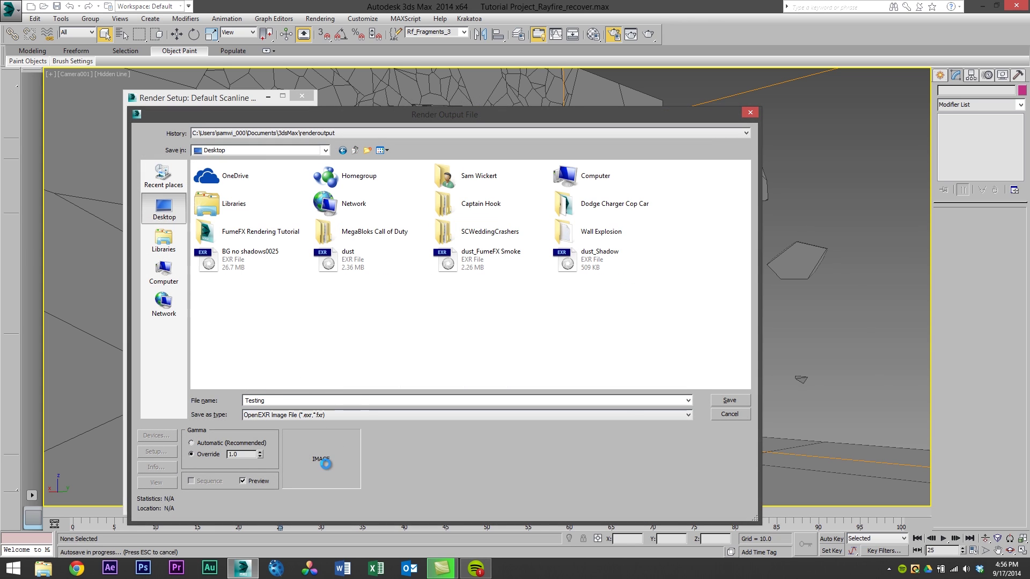
{"action": "left_click", "coordinate": [192, 455]}
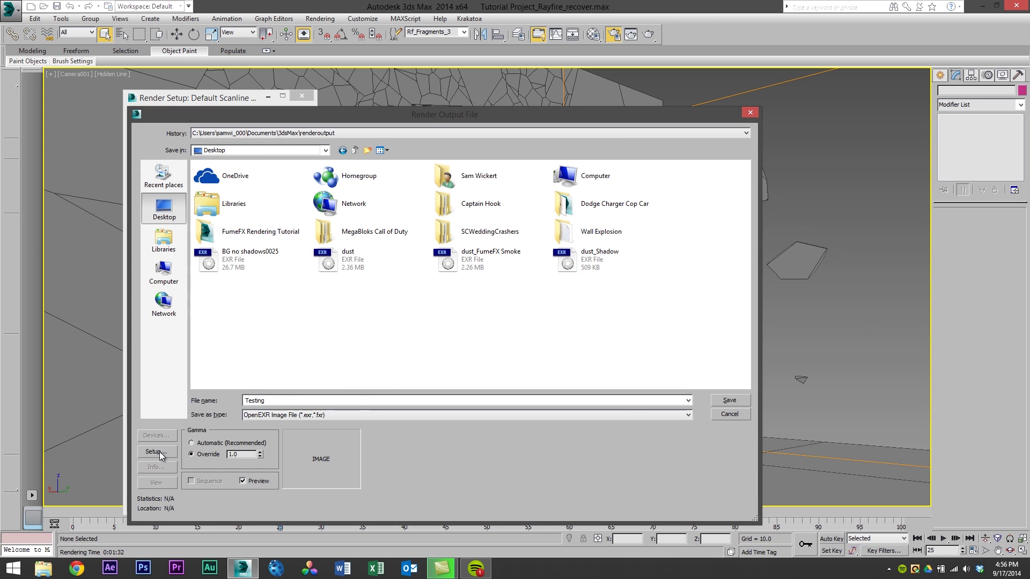
{"action": "left_click", "coordinate": [162, 452]}
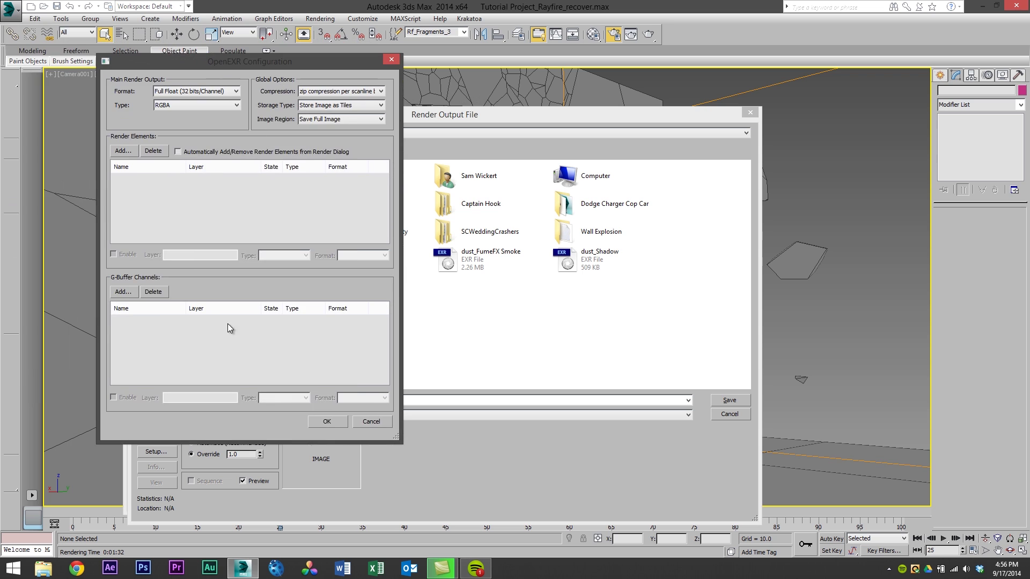
{"action": "left_click", "coordinate": [331, 424]}
{"action": "left_click", "coordinate": [742, 402]}
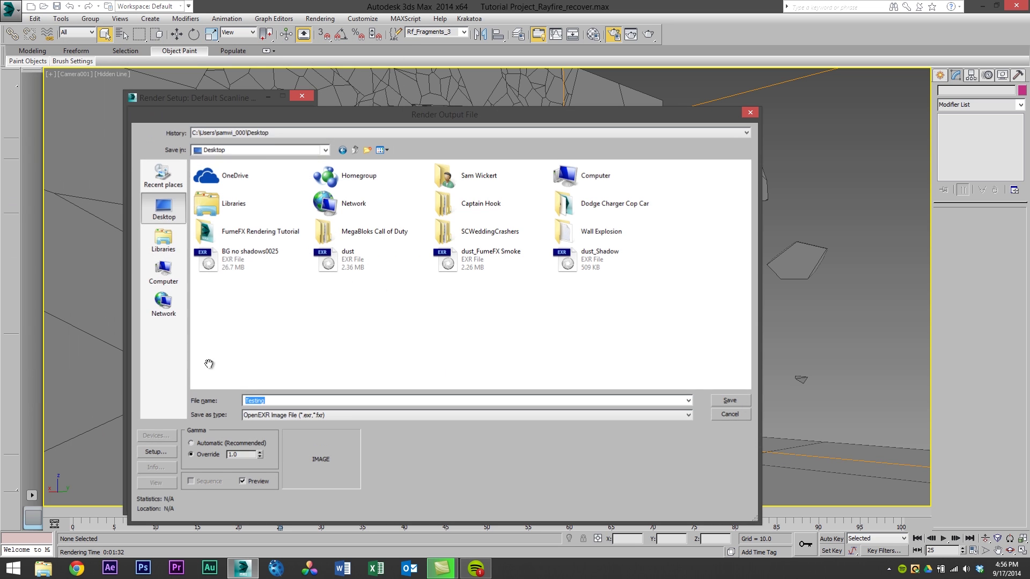
Step: Render frame 25 from Camera001 and display the alpha channel of the smoke render
{"action": "left_click_drag", "start_coordinate": [256, 471], "coordinate": [274, 260]}
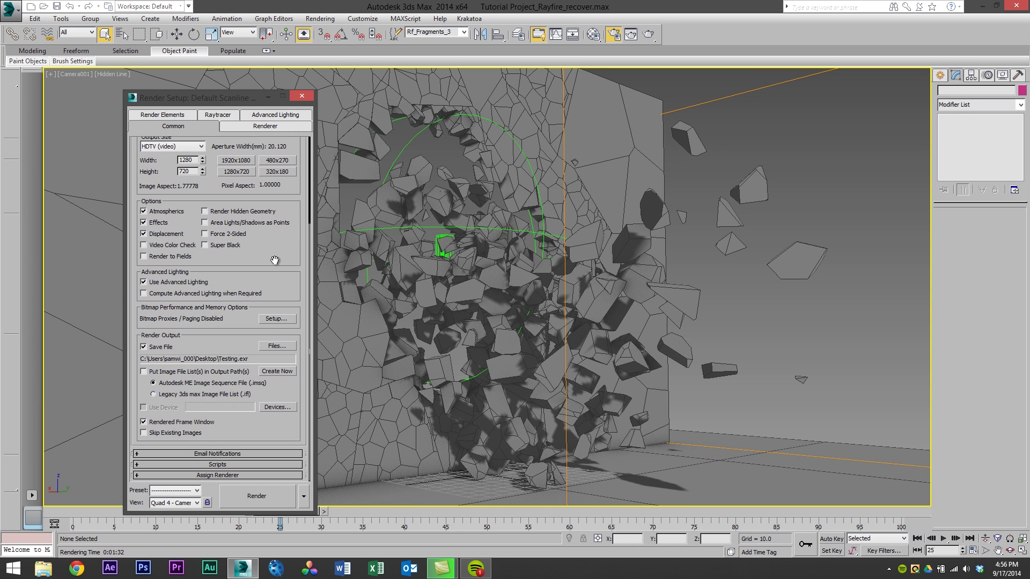
{"action": "left_click", "coordinate": [166, 115]}
{"action": "left_click", "coordinate": [158, 116]}
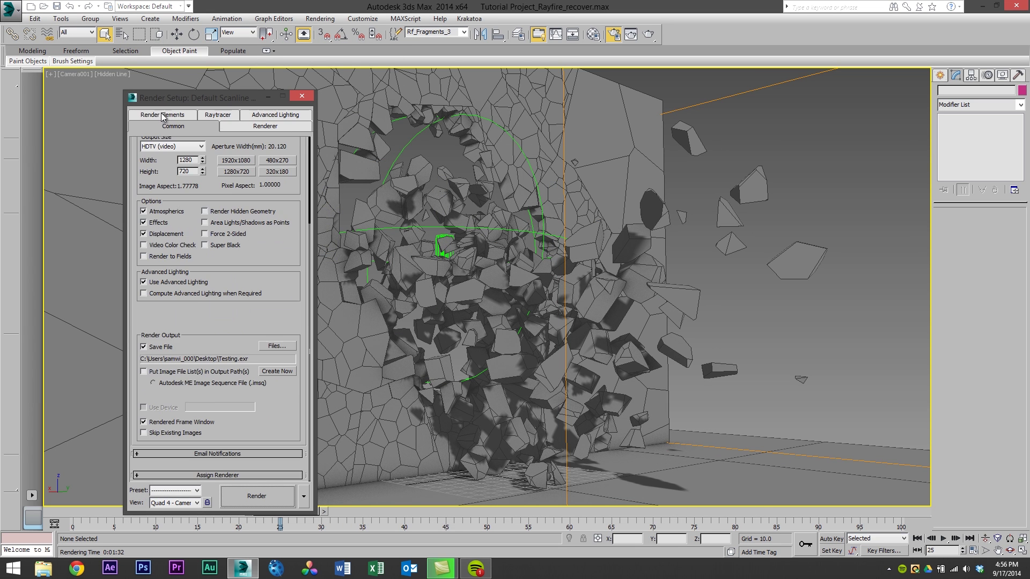
{"action": "left_click", "coordinate": [269, 497]}
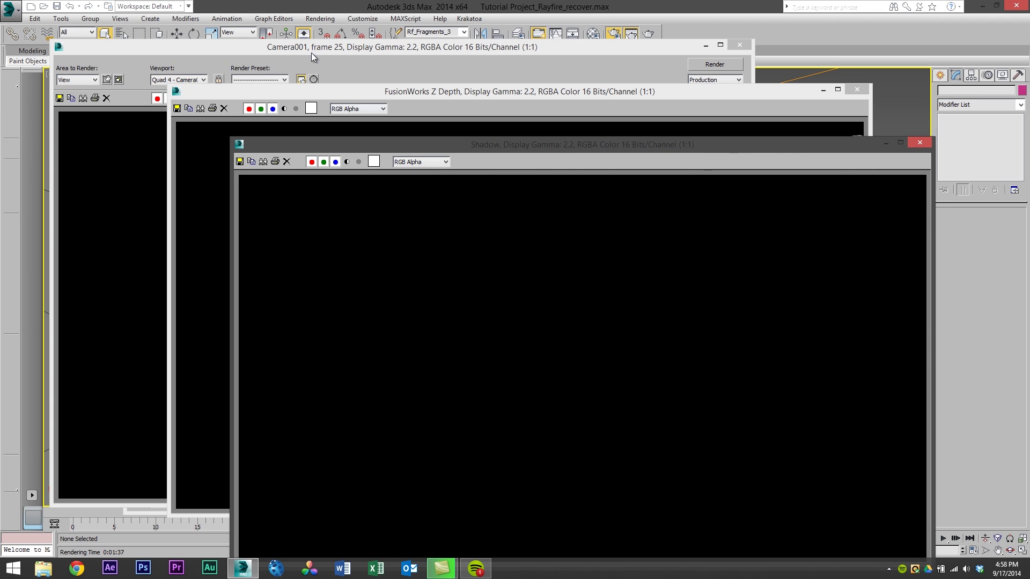
{"action": "left_click", "coordinate": [325, 48]}
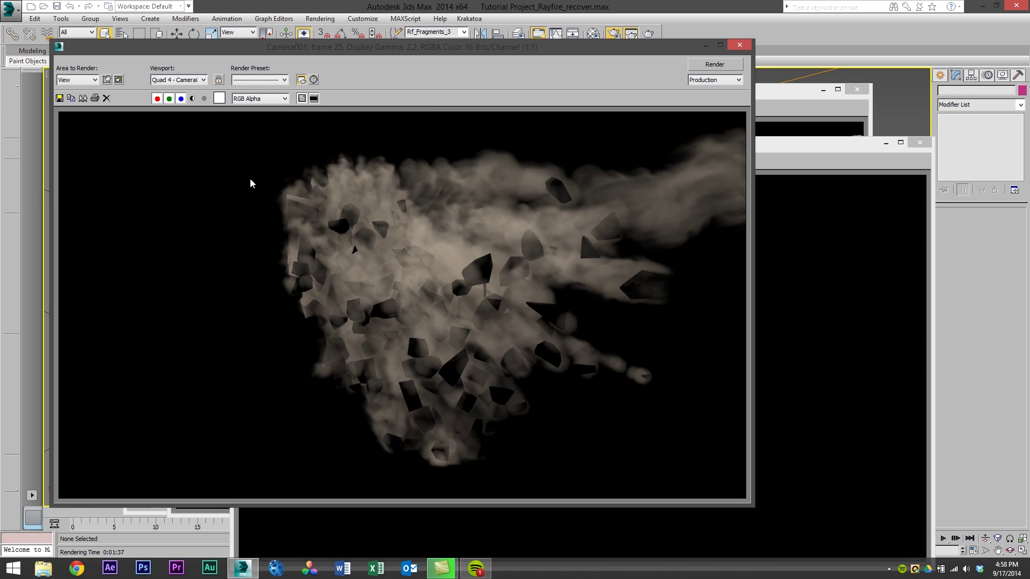
{"action": "left_click", "coordinate": [192, 98]}
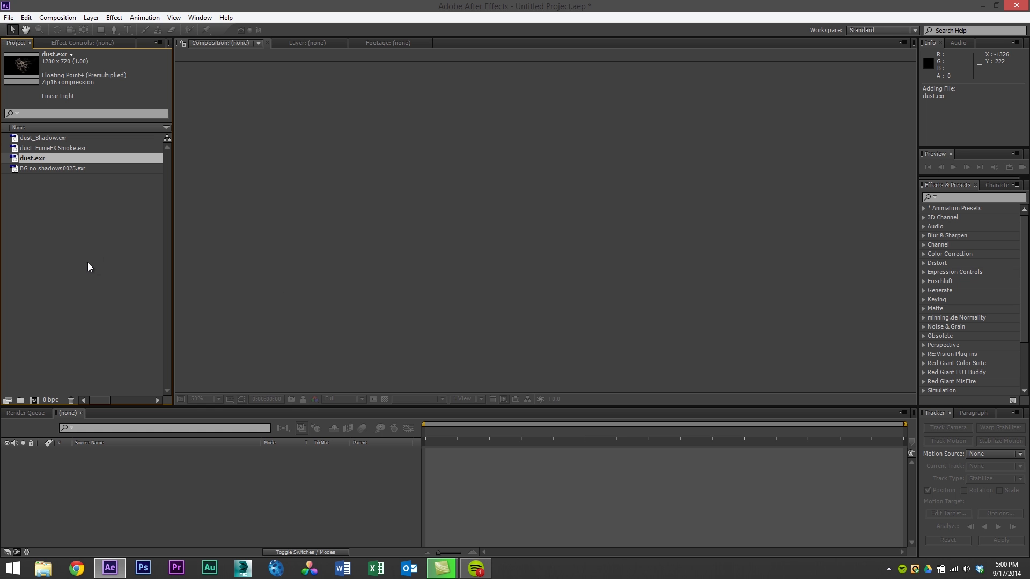
{"action": "left_click_drag", "start_coordinate": [107, 293], "coordinate": [71, 133]}
{"action": "left_click", "coordinate": [72, 226]}
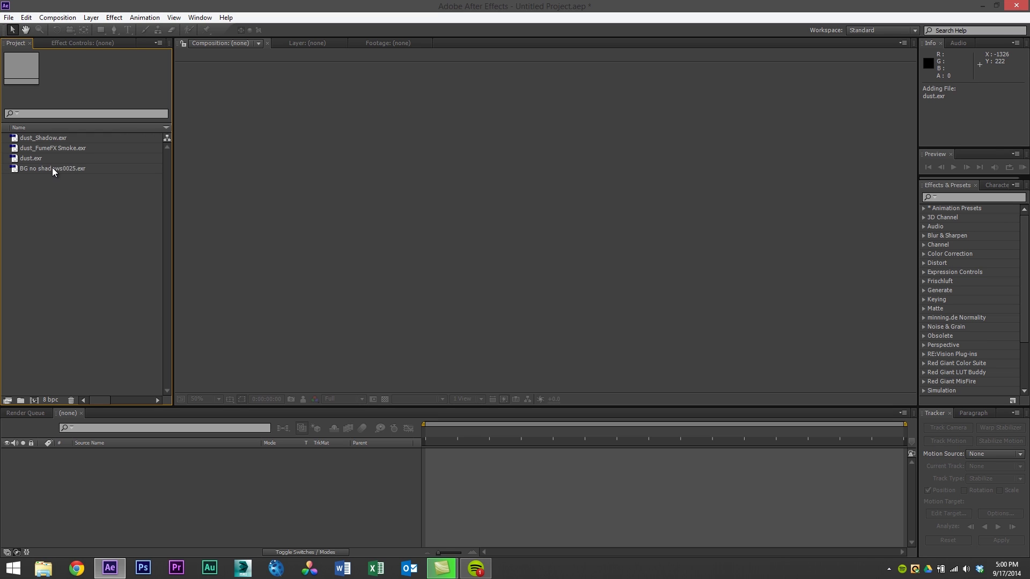
Step: Create a composition from BG no shadows0025.exr and check its empty areas with the transparency grid
{"action": "left_click_drag", "start_coordinate": [53, 171], "coordinate": [128, 499]}
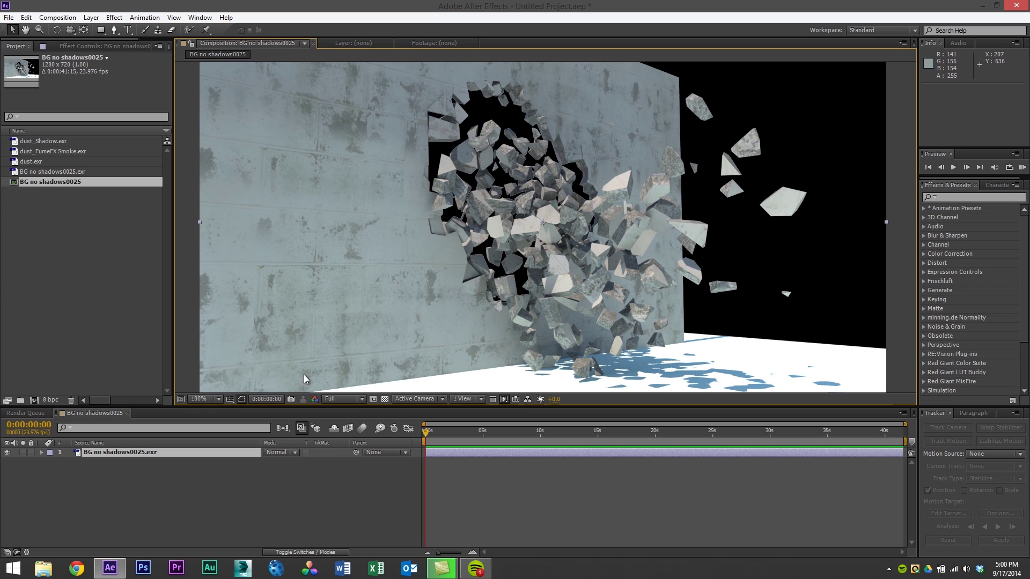
{"action": "left_click", "coordinate": [207, 399]}
{"action": "left_click", "coordinate": [230, 214]}
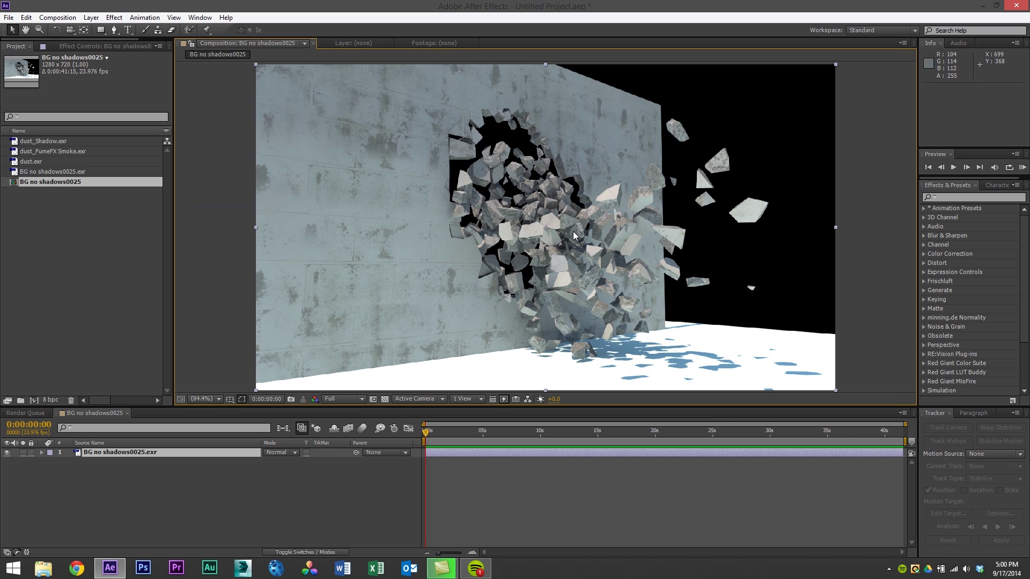
{"action": "left_click", "coordinate": [384, 399]}
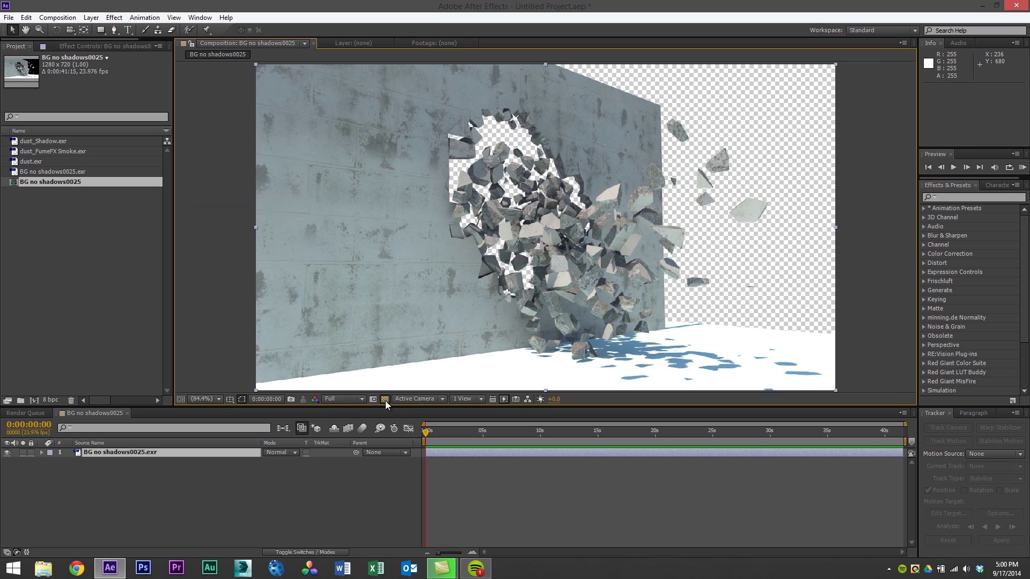
{"action": "left_click", "coordinate": [384, 399]}
Step: Add a light gray 1280 x 720 solid and place it beneath the BG no shadows0025.exr layer
{"action": "left_click", "coordinate": [91, 18]}
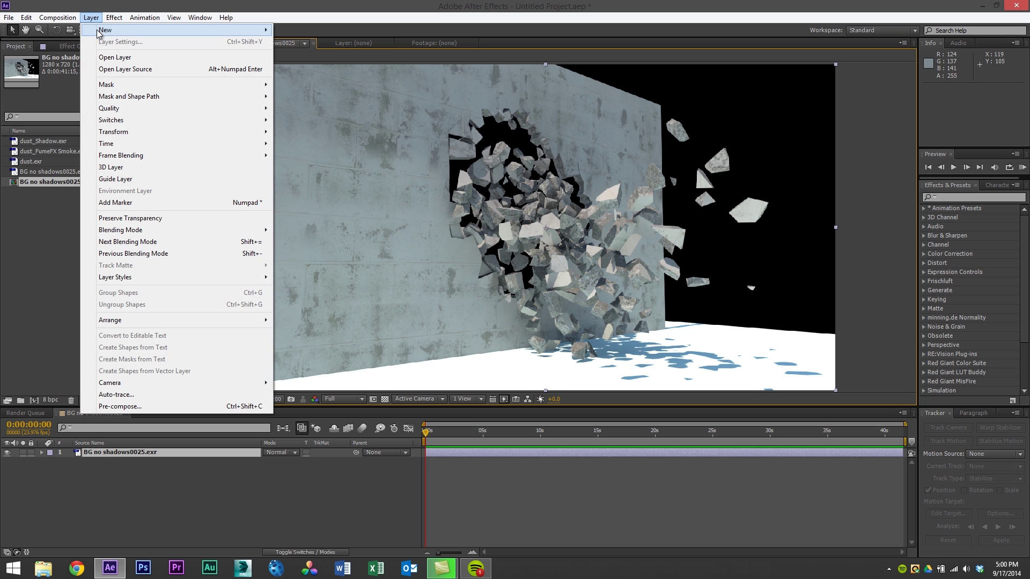
{"action": "mouse_move", "coordinate": [102, 30]}
{"action": "left_click", "coordinate": [292, 42]}
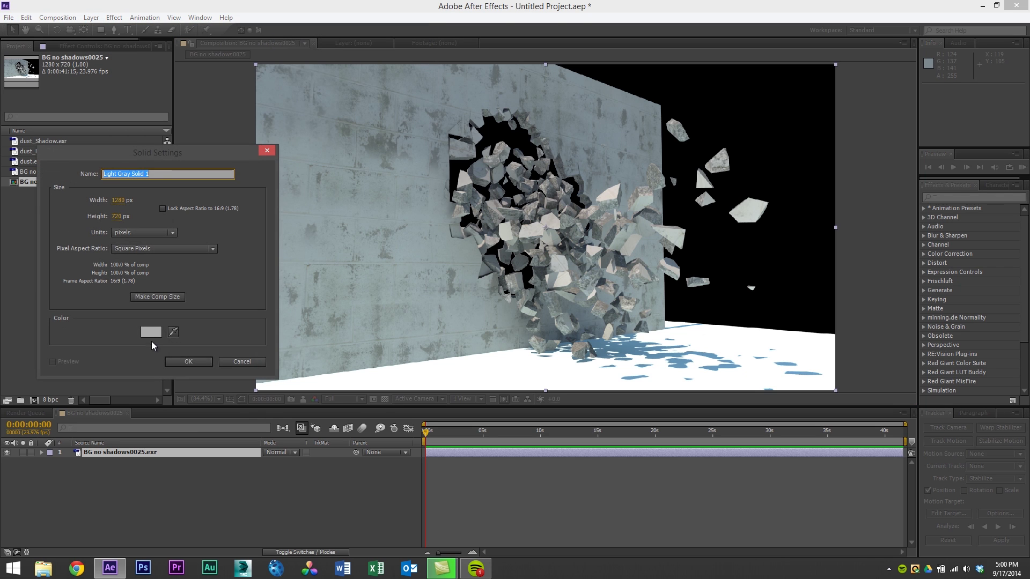
{"action": "left_click", "coordinate": [201, 361]}
{"action": "left_click_drag", "start_coordinate": [195, 457], "coordinate": [196, 482]}
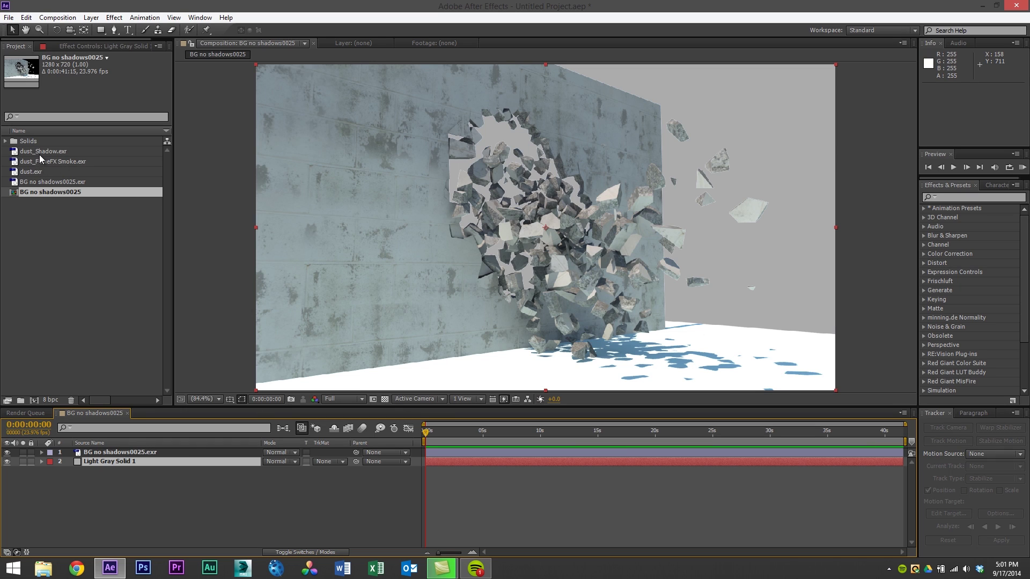
Step: Examine the thumbnails and footage details of dust_Shadow.exr, dust_FumeFX Smoke.exr and dust.exr in the project
{"action": "left_click", "coordinate": [54, 152]}
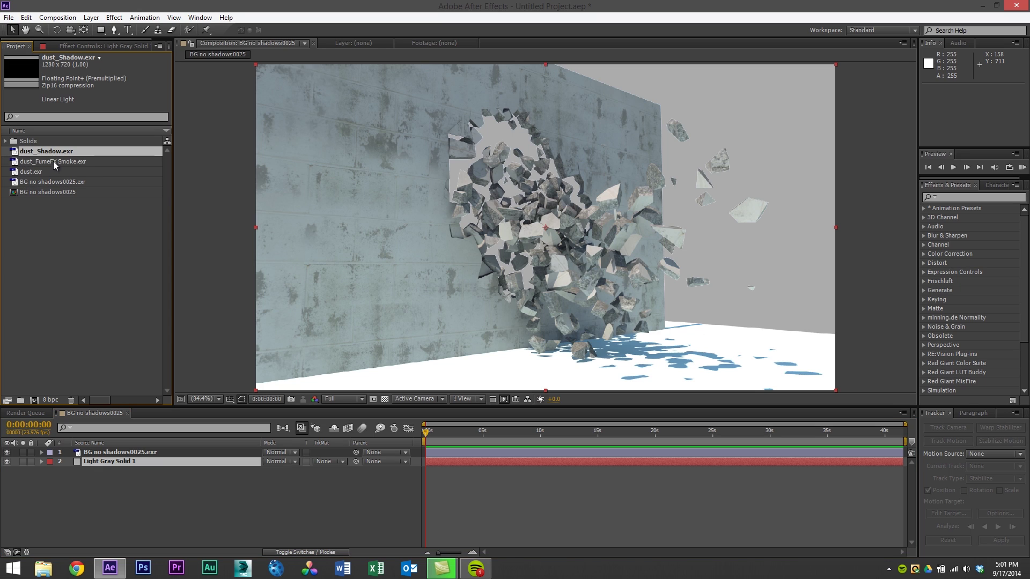
{"action": "left_click", "coordinate": [49, 171]}
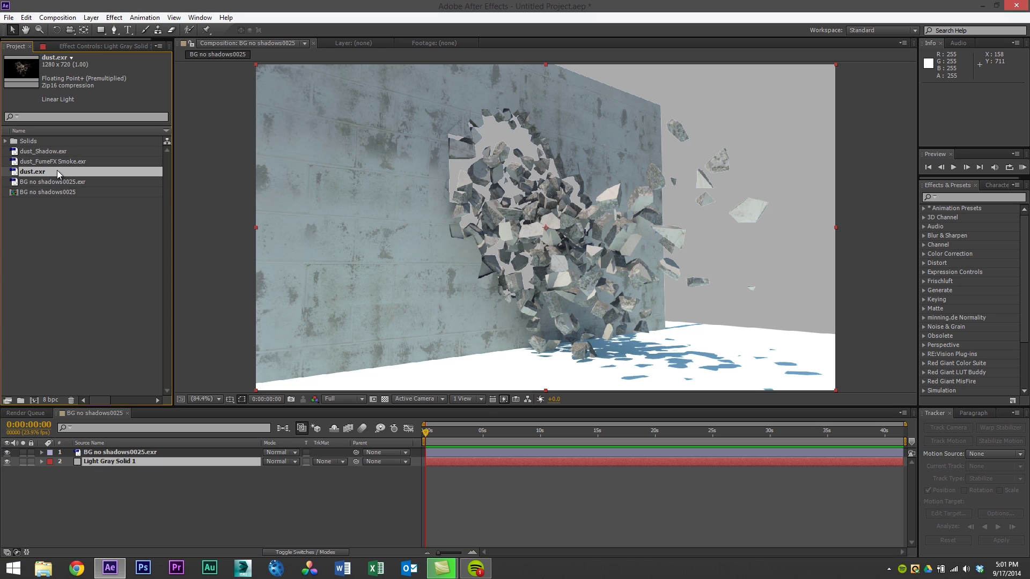
{"action": "left_click", "coordinate": [62, 162]}
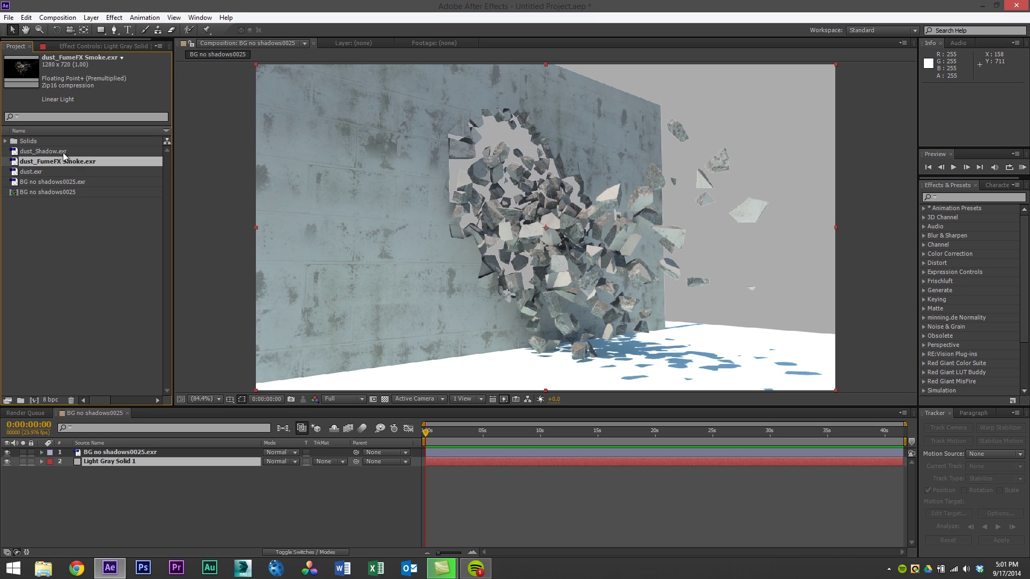
{"action": "left_click", "coordinate": [62, 152]}
{"action": "left_click", "coordinate": [43, 172]}
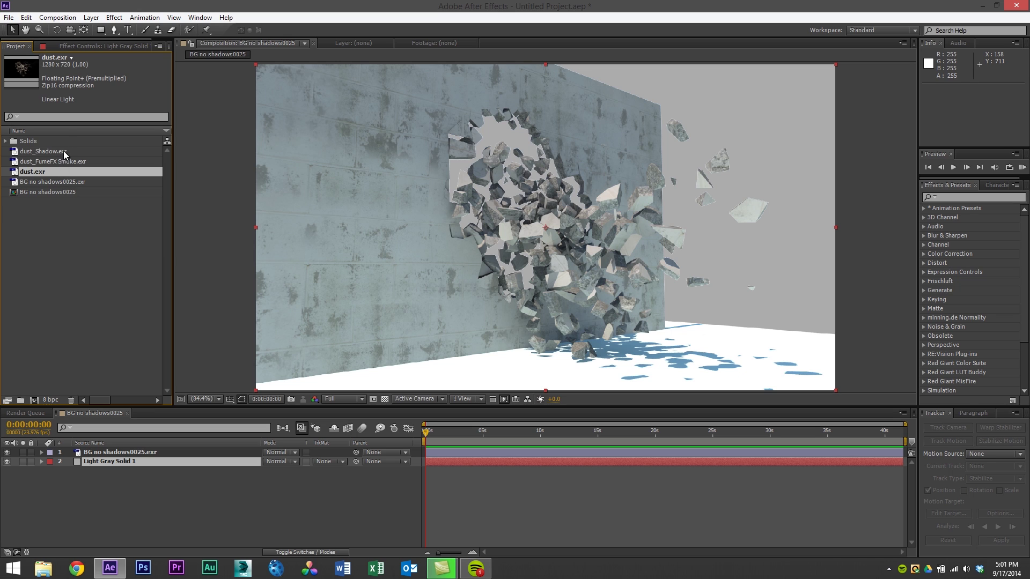
Step: Try dust.exr above the background layer, comparing the frame with it shown and hidden, and remove the layer
{"action": "left_click_drag", "start_coordinate": [50, 169], "coordinate": [134, 452]}
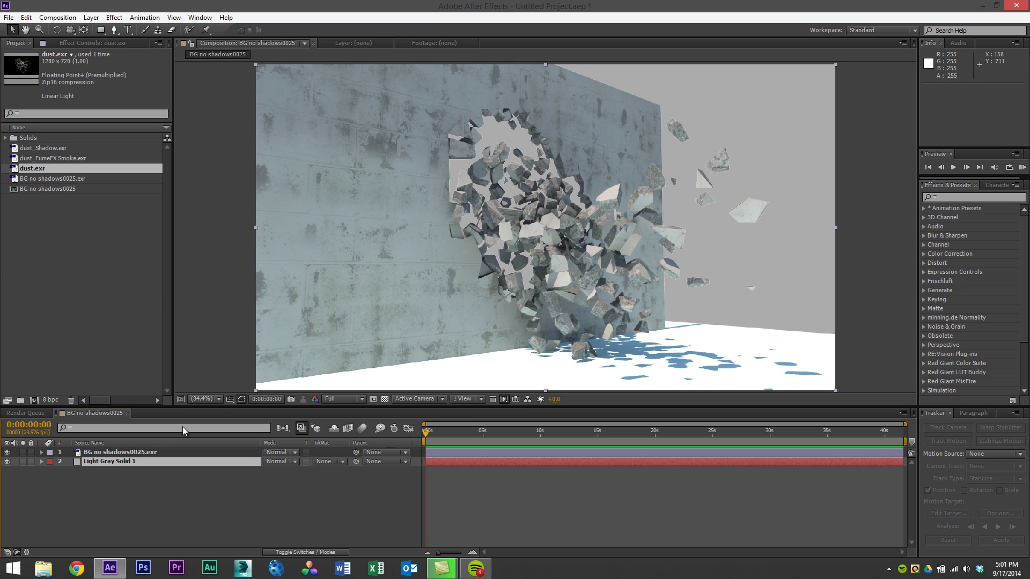
{"action": "middle_click_drag", "start_coordinate": [523, 280], "coordinate": [460, 265]}
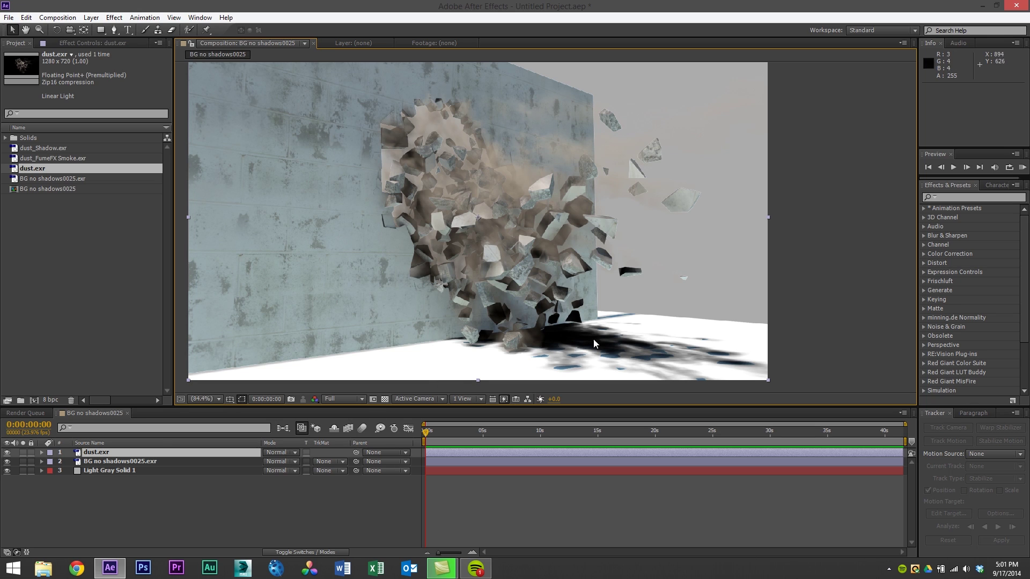
{"action": "left_click", "coordinate": [7, 453]}
{"action": "left_click", "coordinate": [7, 453]}
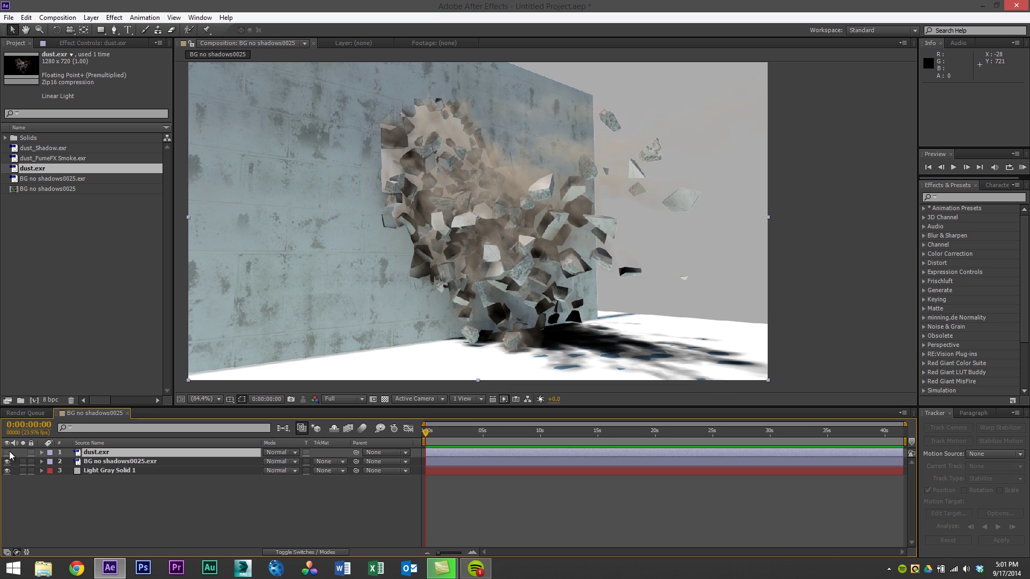
{"action": "left_click", "coordinate": [7, 453]}
{"action": "left_click", "coordinate": [8, 453]}
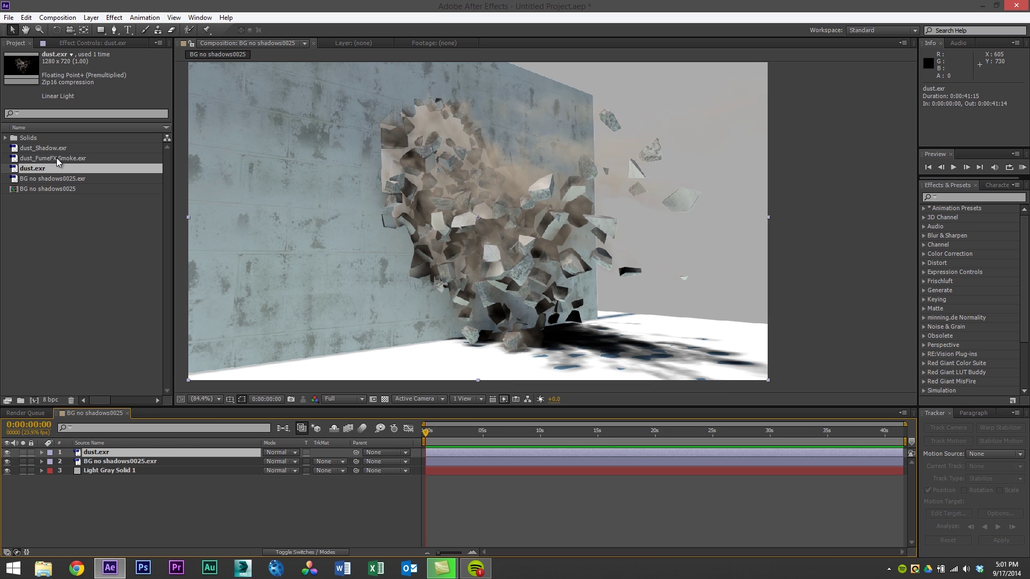
{"action": "key", "text": "Delete"}
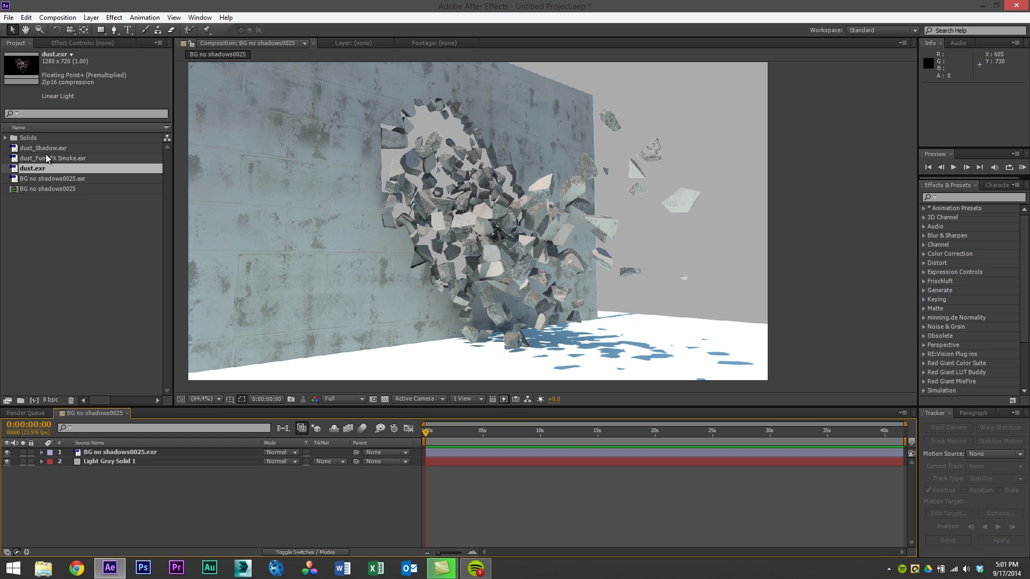
Step: Stack dust_FumeFX Smoke.exr over dust_Shadow.exr above the background layer, and set the shadow layer's opacity to 15%
{"action": "left_click_drag", "start_coordinate": [47, 158], "coordinate": [113, 453]}
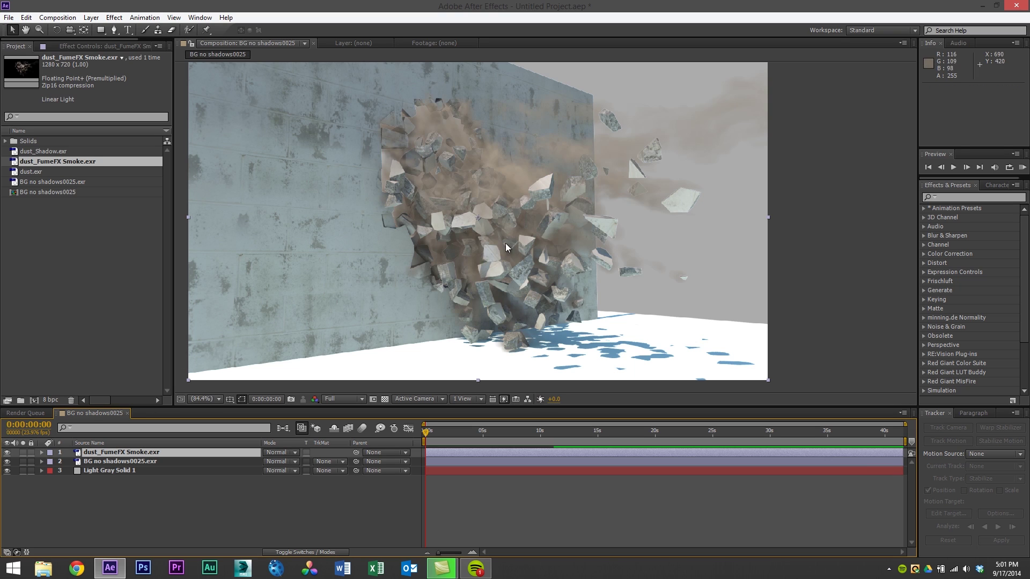
{"action": "left_click_drag", "start_coordinate": [46, 152], "coordinate": [106, 461]}
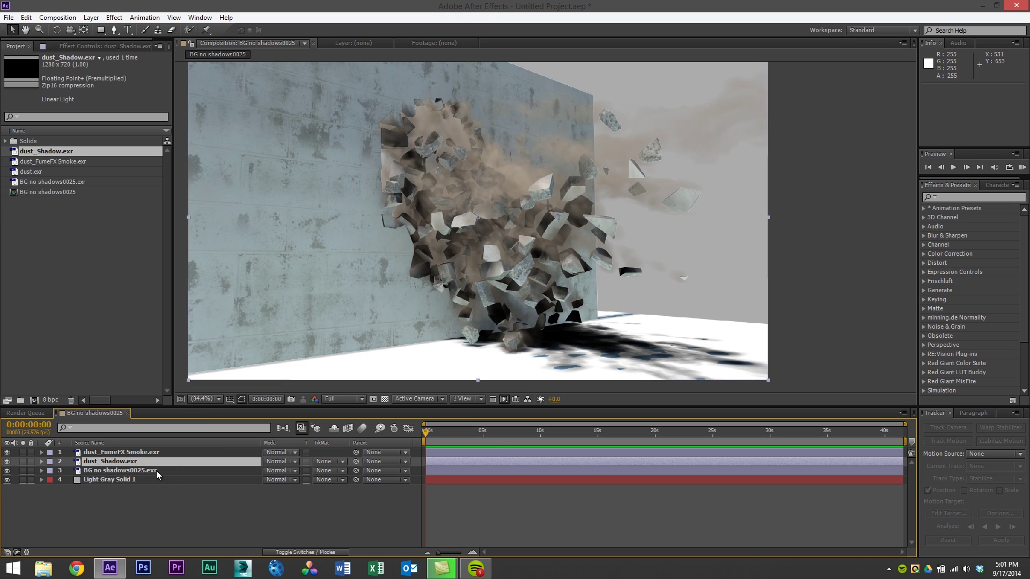
{"action": "key", "text": "t"}
{"action": "left_click_drag", "start_coordinate": [262, 471], "coordinate": [217, 477]}
{"action": "scroll", "coordinate": [471, 113], "scroll_direction": "up", "scroll_amount": 1}
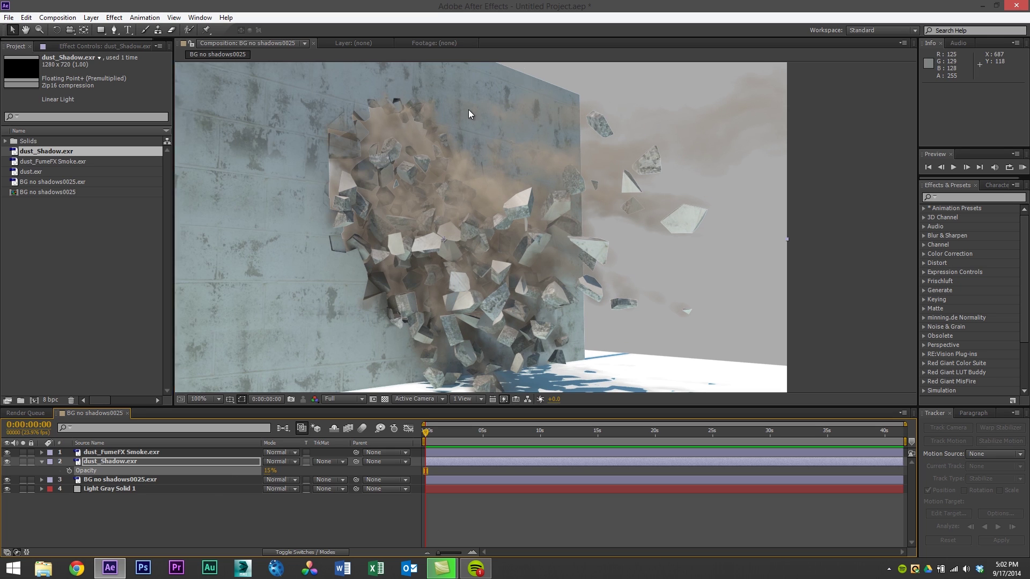
{"action": "left_click", "coordinate": [215, 399]}
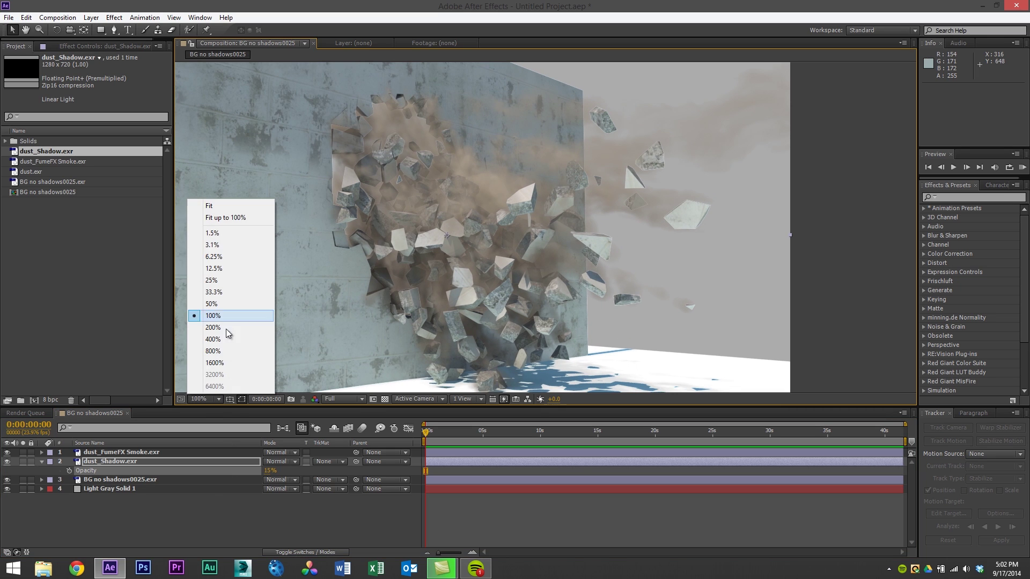
{"action": "left_click", "coordinate": [197, 205]}
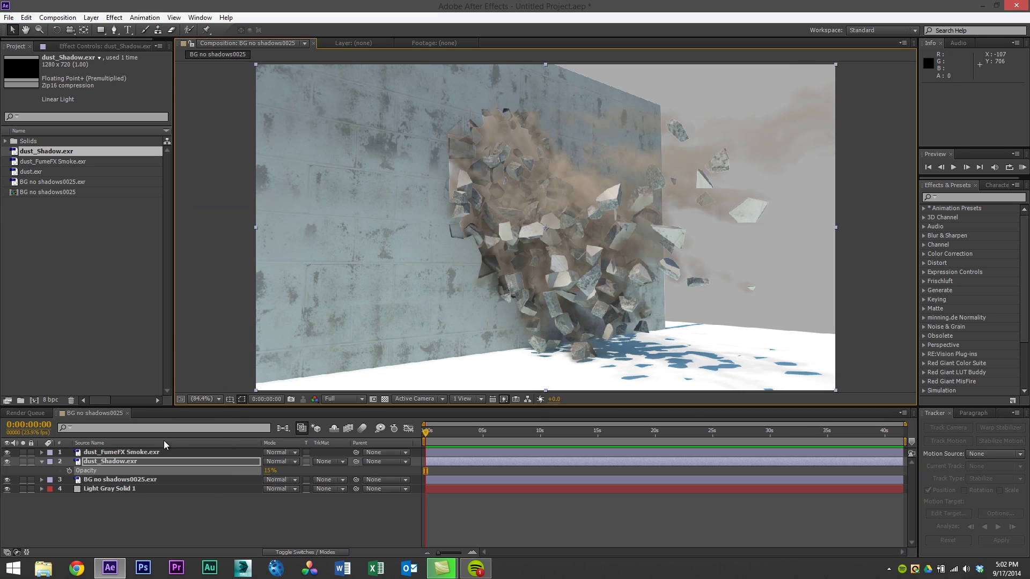
Step: Apply the Tint effect to the dust_FumeFX Smoke.exr layer
{"action": "left_click", "coordinate": [121, 452]}
{"action": "left_click", "coordinate": [114, 18]}
{"action": "mouse_move", "coordinate": [164, 122]}
{"action": "left_click", "coordinate": [281, 470]}
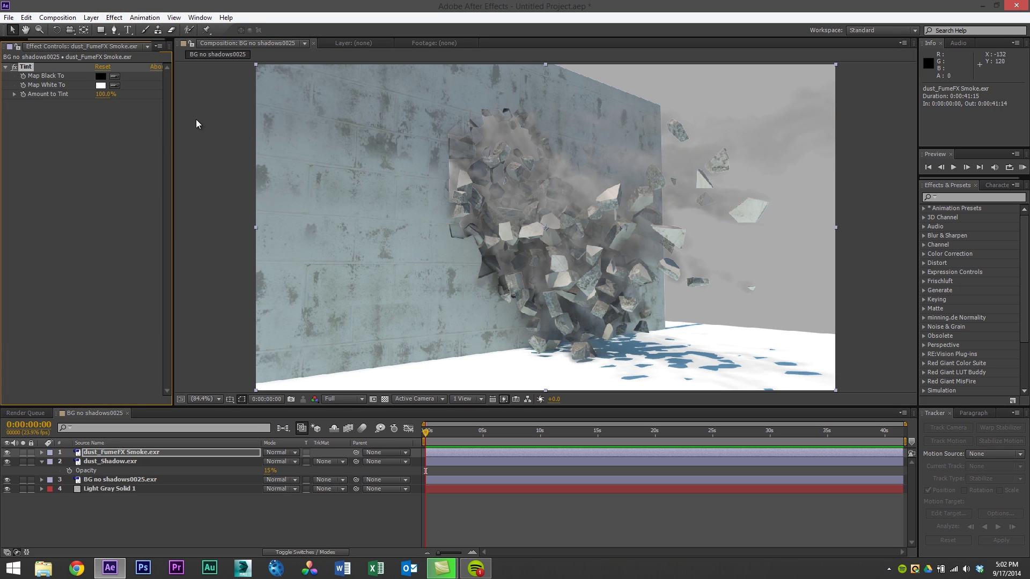
Step: Set the Tint effect's Map Black To color to light cyan, 6BCDDB
{"action": "left_click", "coordinate": [100, 77]}
{"action": "left_click_drag", "start_coordinate": [133, 262], "coordinate": [145, 196]}
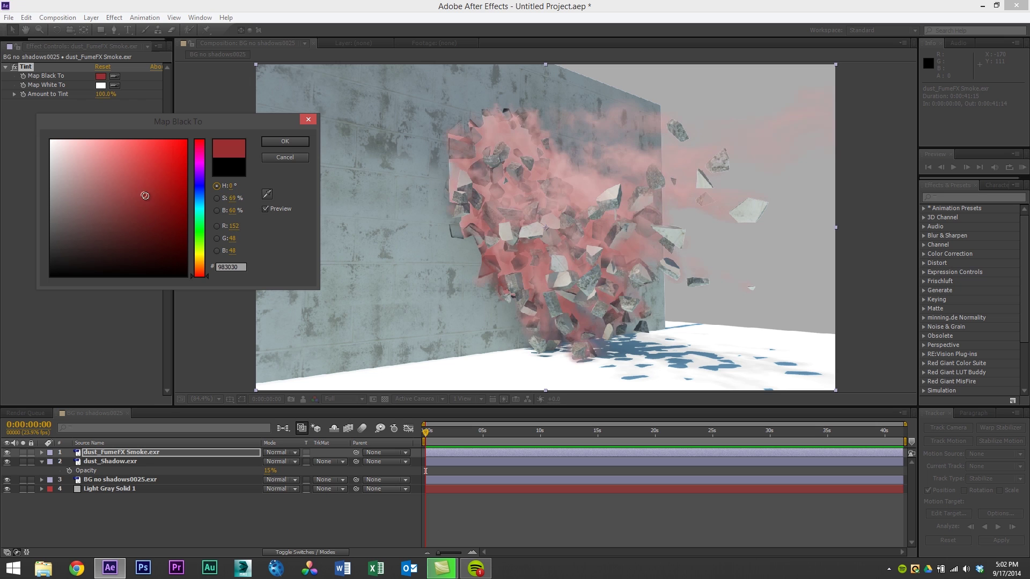
{"action": "left_click", "coordinate": [150, 166]}
{"action": "left_click_drag", "start_coordinate": [203, 228], "coordinate": [202, 206]}
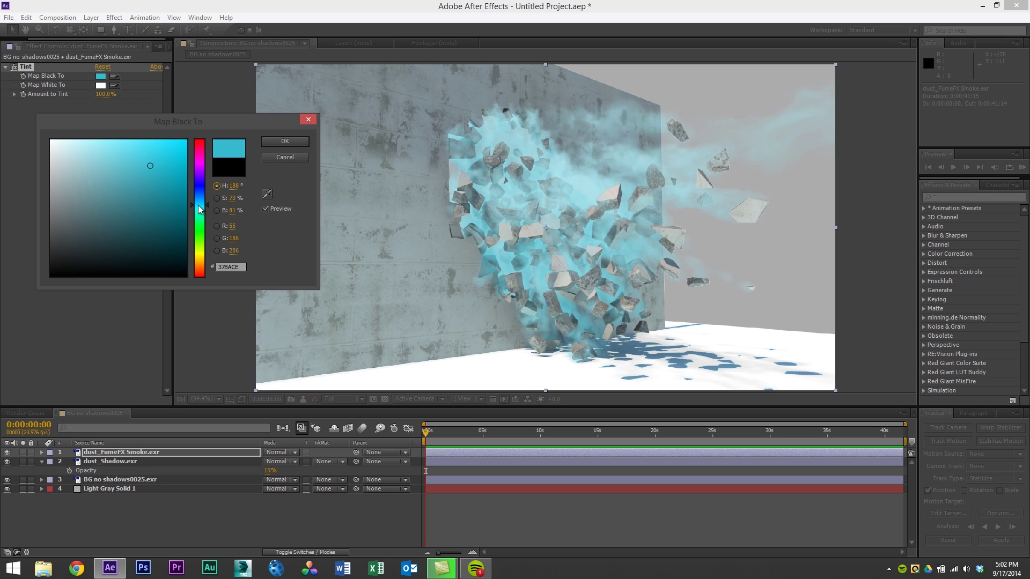
{"action": "mouse_move", "coordinate": [142, 173]}
{"action": "left_mouse_down"}
{"action": "mouse_move", "coordinate": [129, 162]}
{"action": "mouse_move", "coordinate": [132, 172]}
{"action": "left_mouse_up"}
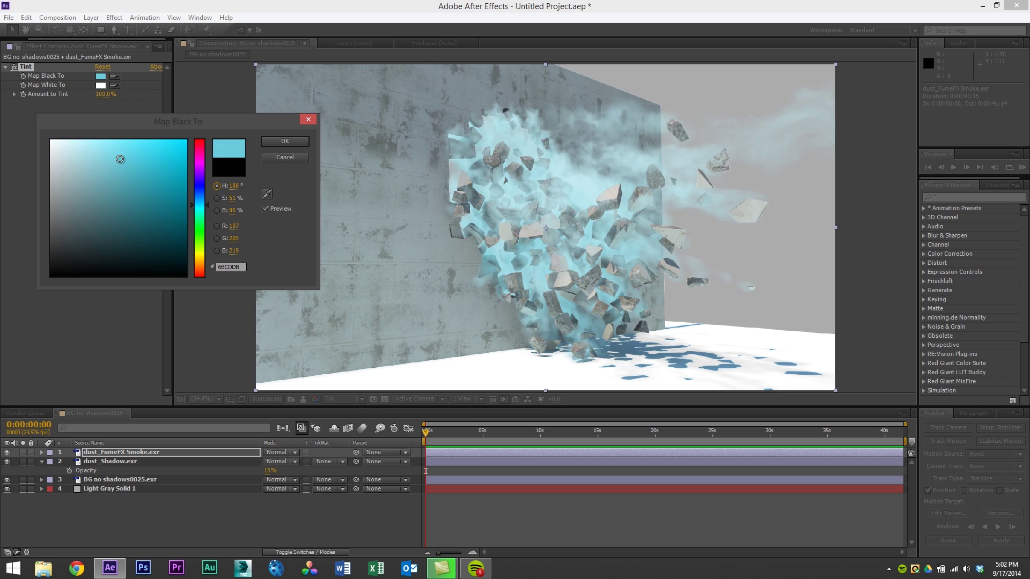
{"action": "key", "text": "Return"}
Step: Reduce the smoke's Amount to Tint to 66% and disable the Tint effect
{"action": "left_click_drag", "start_coordinate": [104, 95], "coordinate": [84, 100]}
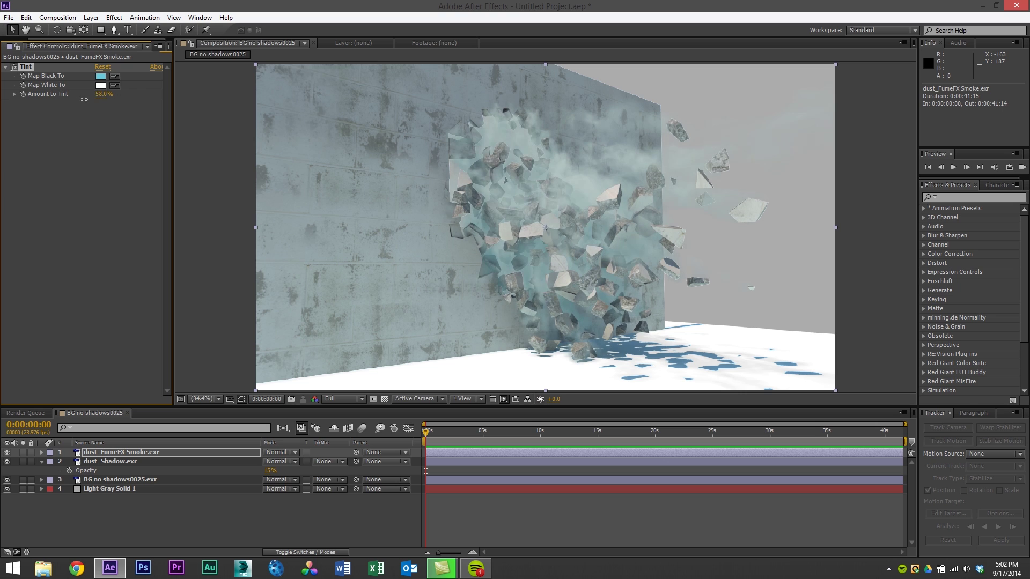
{"action": "left_click", "coordinate": [14, 67]}
{"action": "left_click_drag", "start_coordinate": [649, 214], "coordinate": [613, 212]}
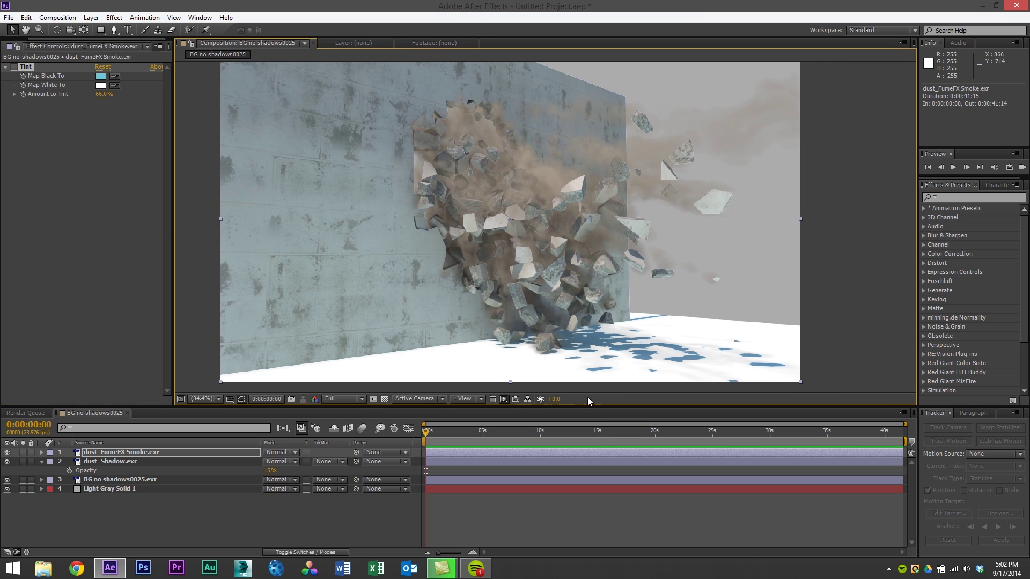